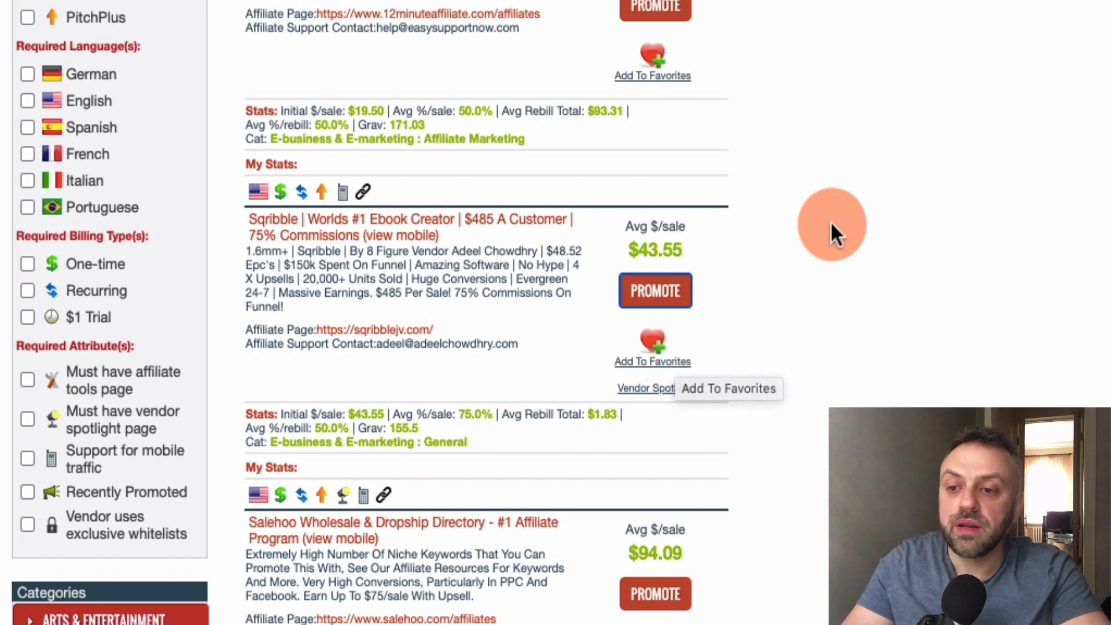
# Examine the traffic source options in the CPA marketing flowchart, including Bing Ads, Facebook, Google Ads and Google Display Ads
pyautogui.click(831, 226)
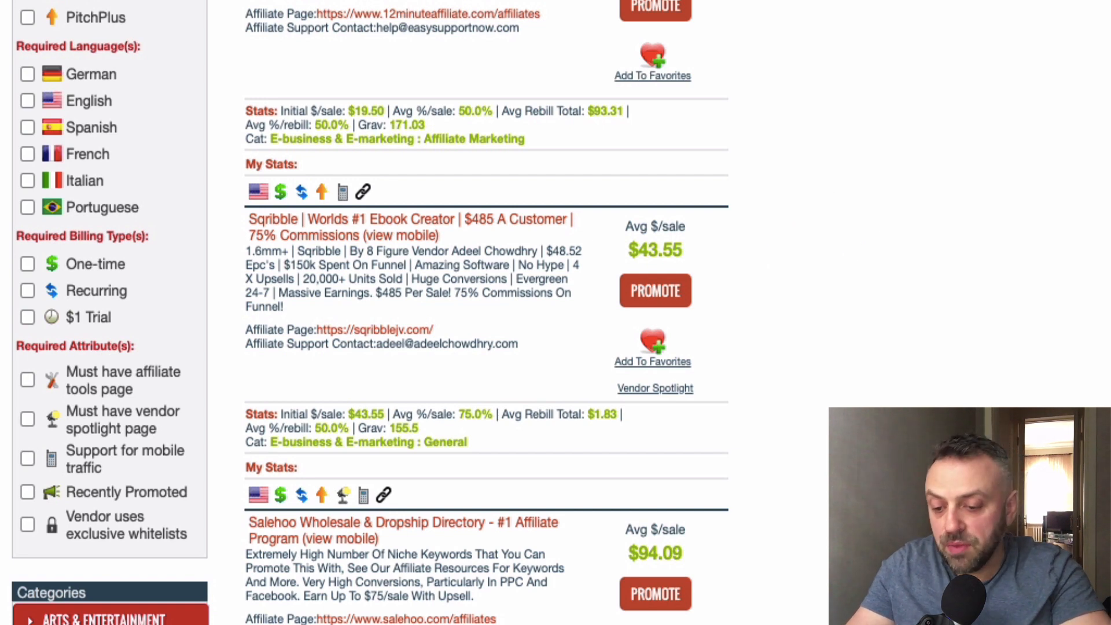
pyautogui.click(277, 528)
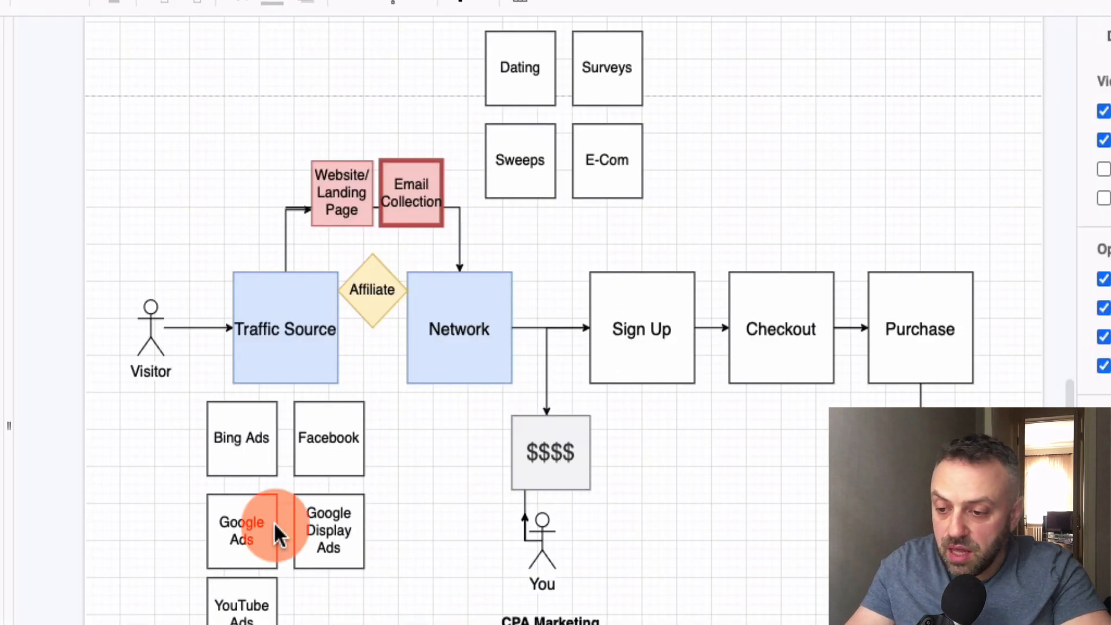
pyautogui.click(237, 439)
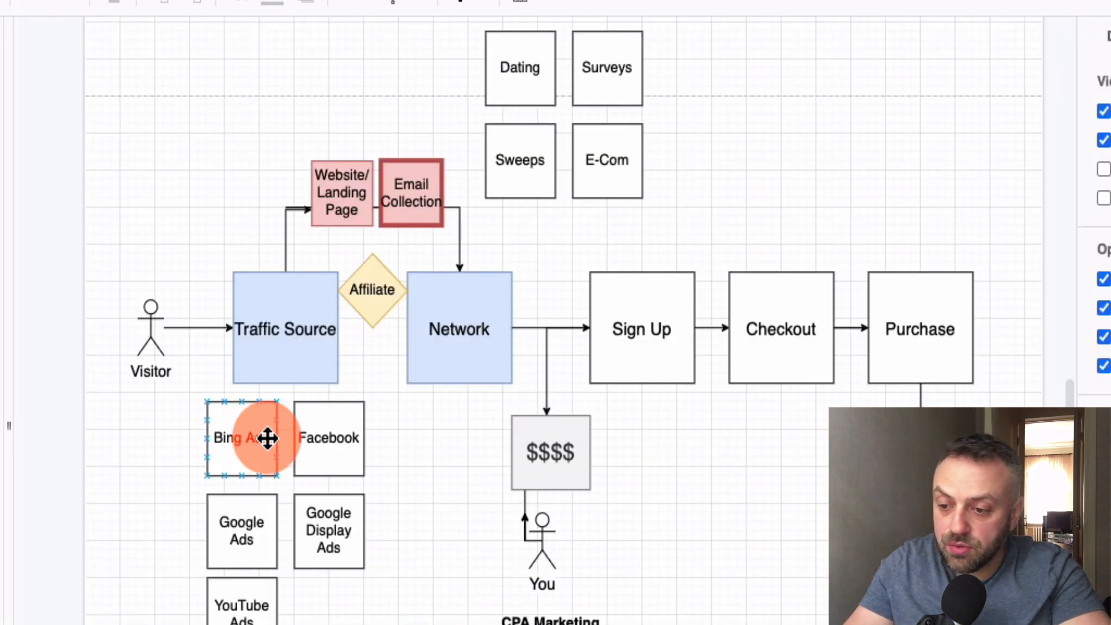
pyautogui.click(354, 449)
pyautogui.click(361, 575)
pyautogui.click(248, 561)
pyautogui.click(355, 520)
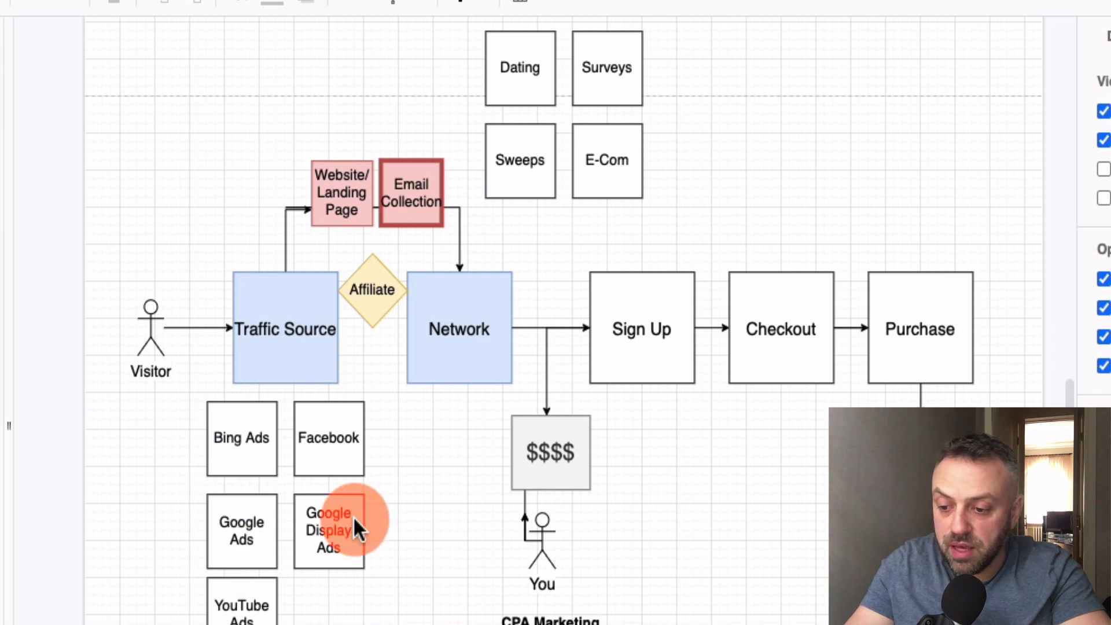
pyautogui.click(247, 521)
# Switch to Microsoft Advertising and start a campaign with the goal "Visits to my website"
pyautogui.click(490, 191)
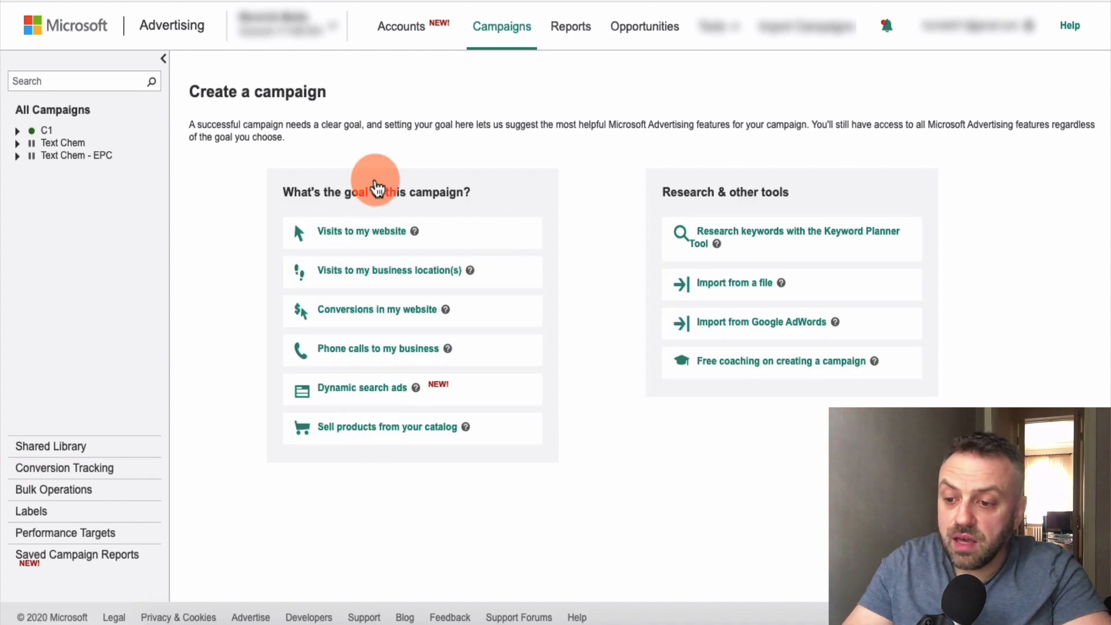
pyautogui.click(366, 232)
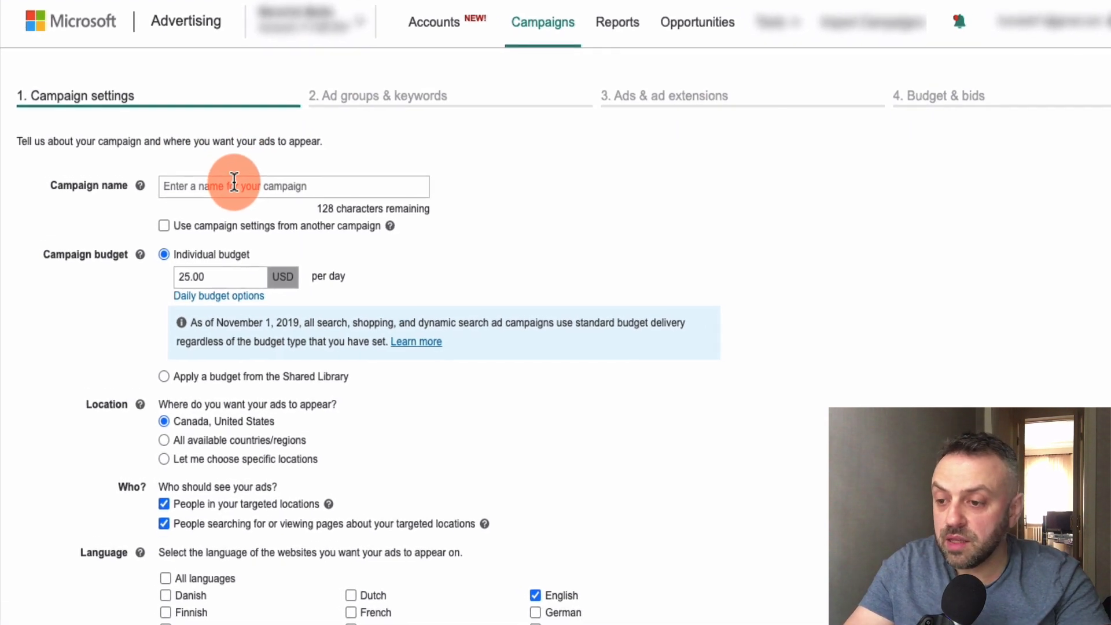
pyautogui.click(216, 175)
pyautogui.write('C1')
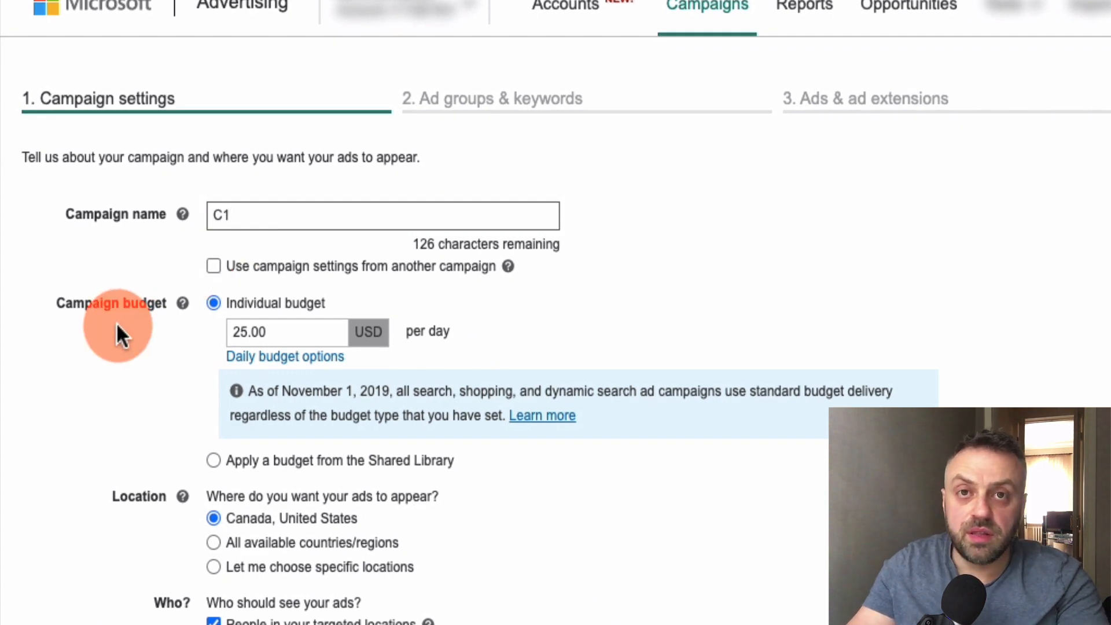
pyautogui.doubleClick(249, 206)
pyautogui.press('BackSpace')
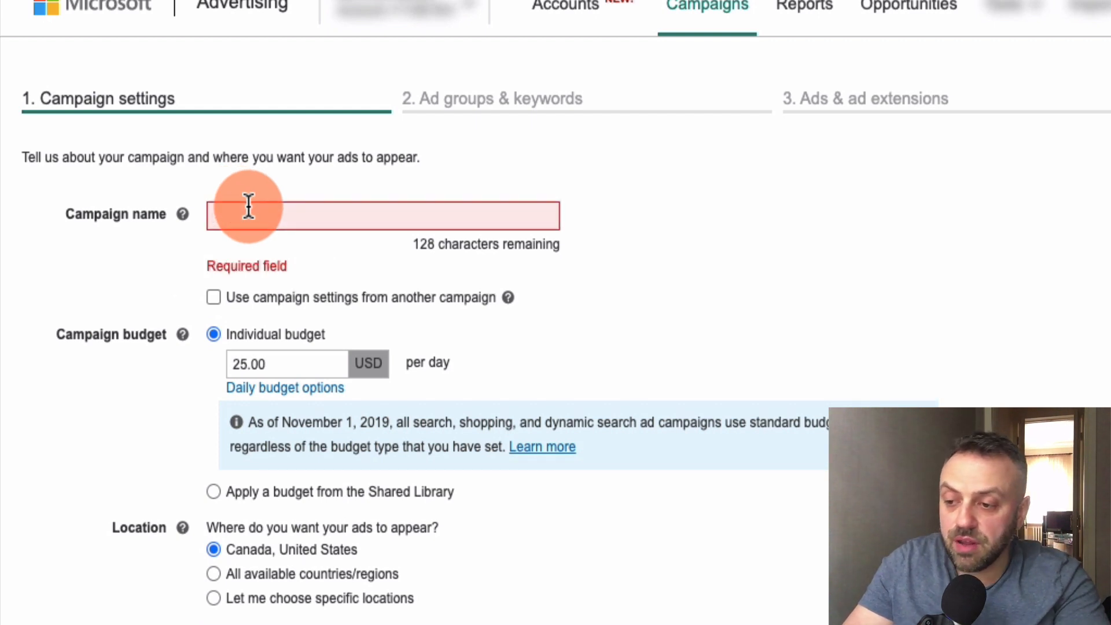
# Name the campaign "Sqribble C1"
pyautogui.write('S')
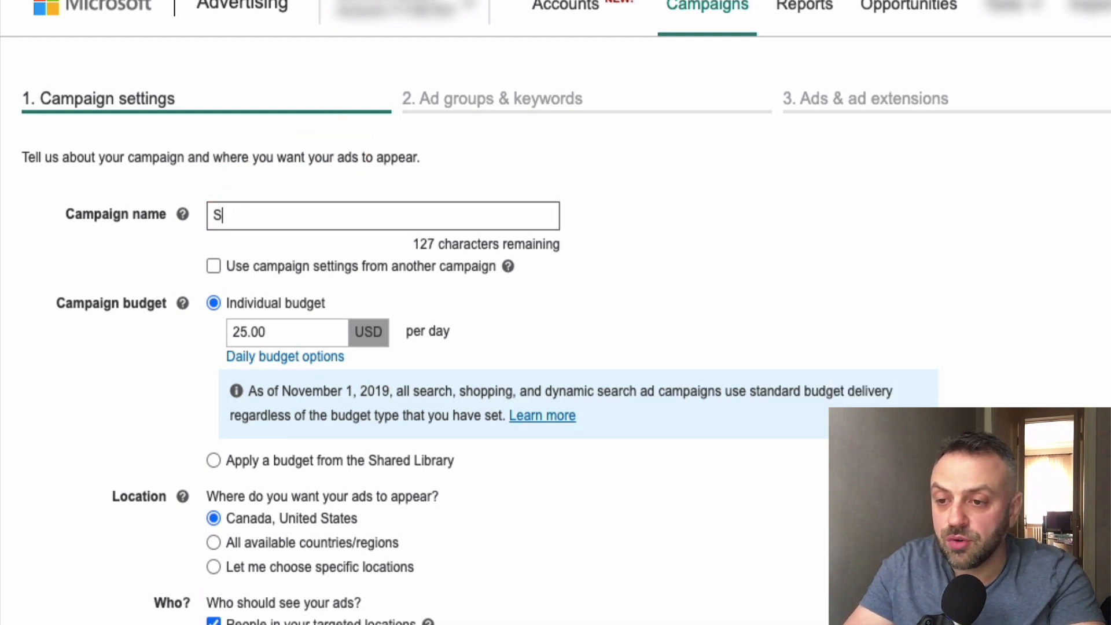
pyautogui.write('qribble ')
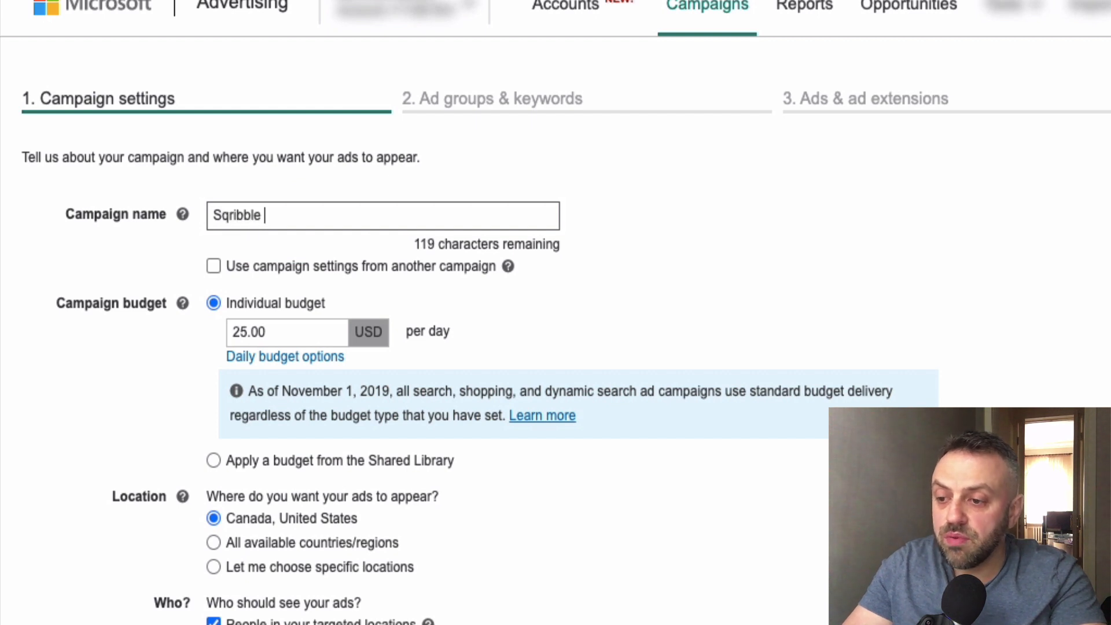
pyautogui.write('Camp')
pyautogui.press('BackSpace')
pyautogui.press('BackSpace')
pyautogui.press('BackSpace')
pyautogui.press('BackSpace')
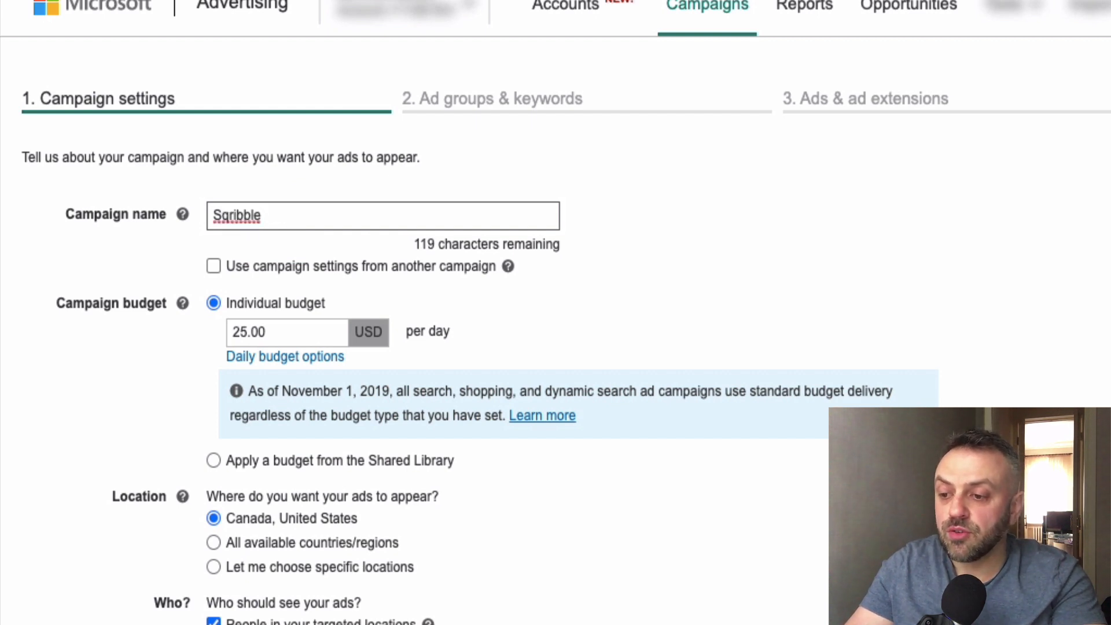
pyautogui.press('BackSpace')
pyautogui.write('1')
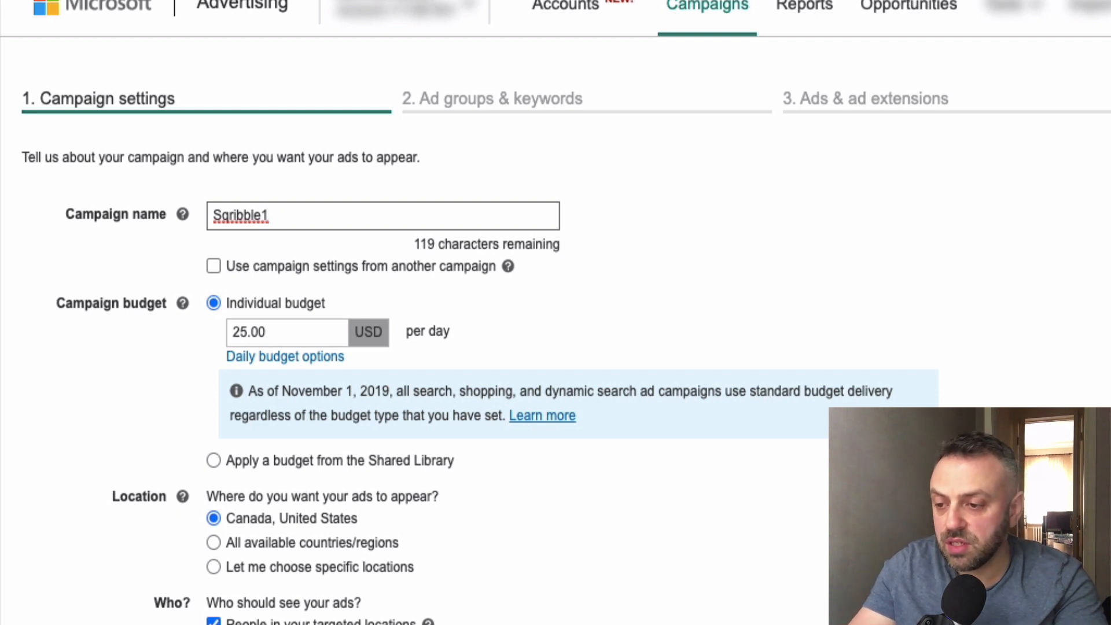
pyautogui.press('BackSpace')
pyautogui.write('C1')
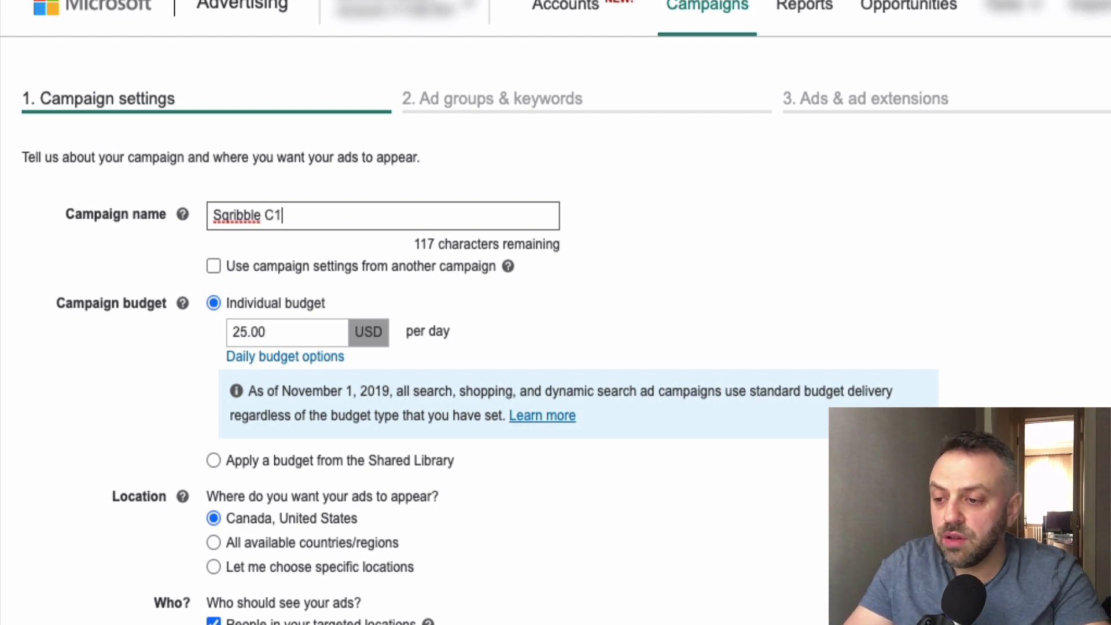
# Set the campaign's individual budget to 10 USD per day
pyautogui.click(270, 331)
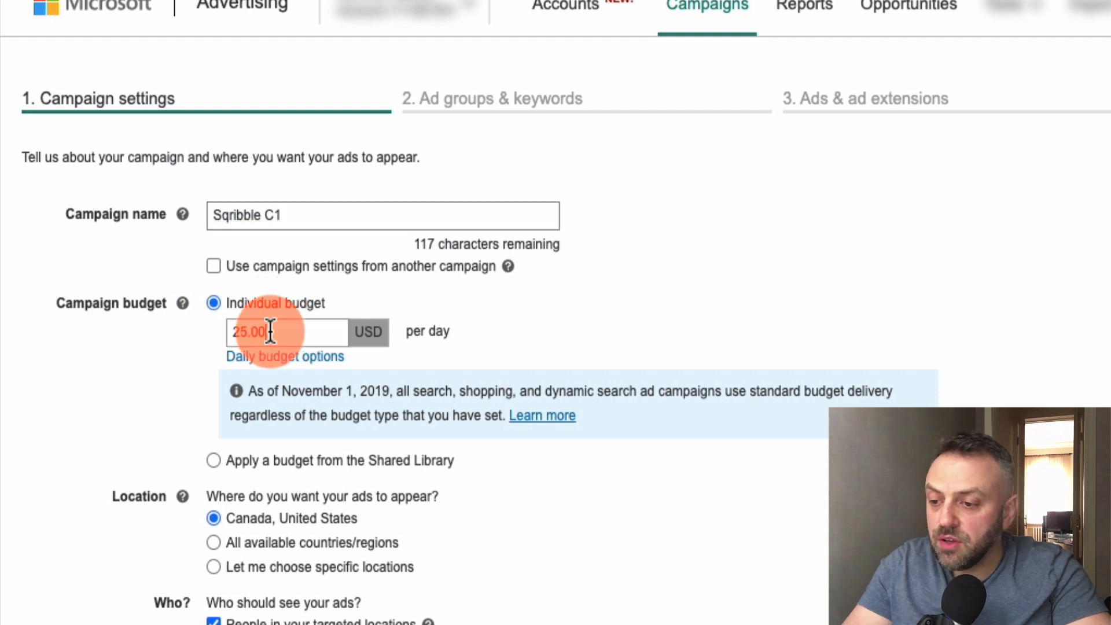
pyautogui.moveTo(270, 331); pyautogui.dragTo(199, 327)
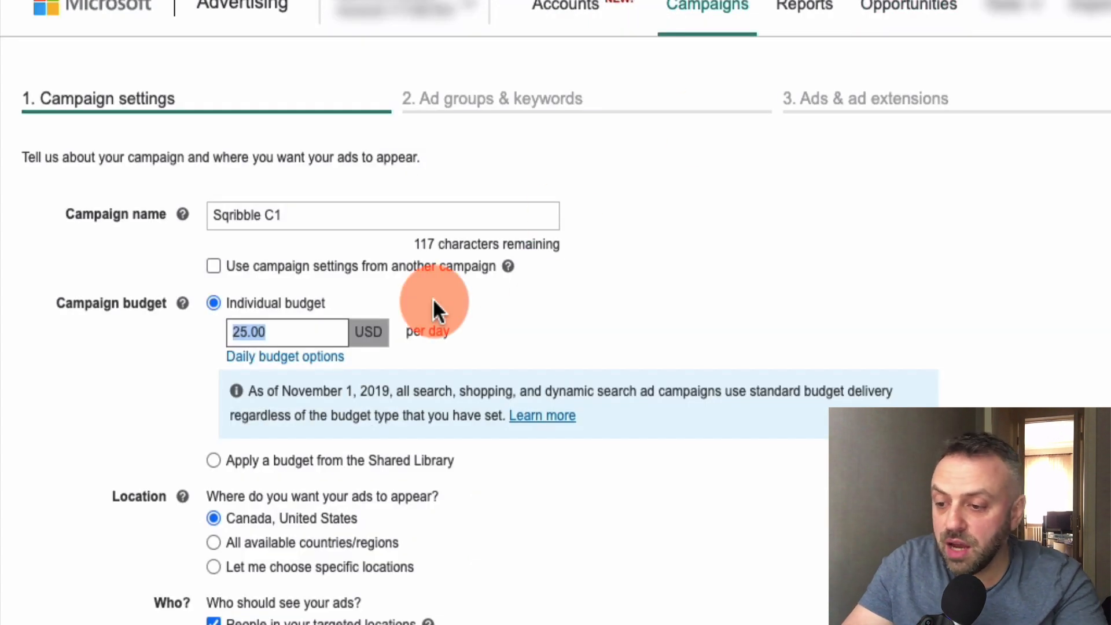
pyautogui.write('10')
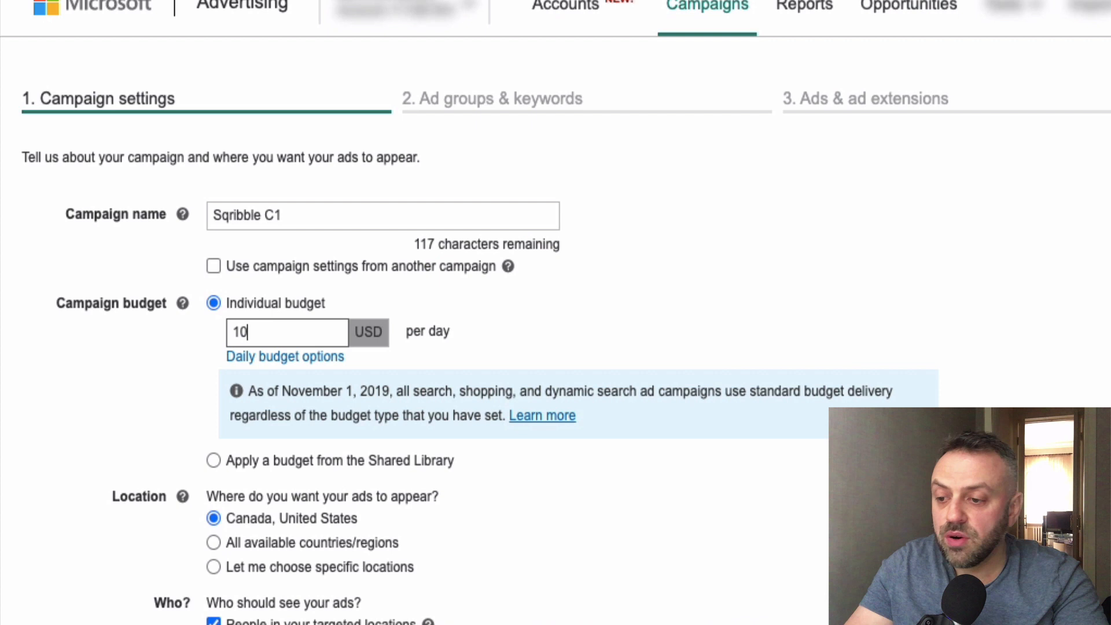
pyautogui.click(661, 319)
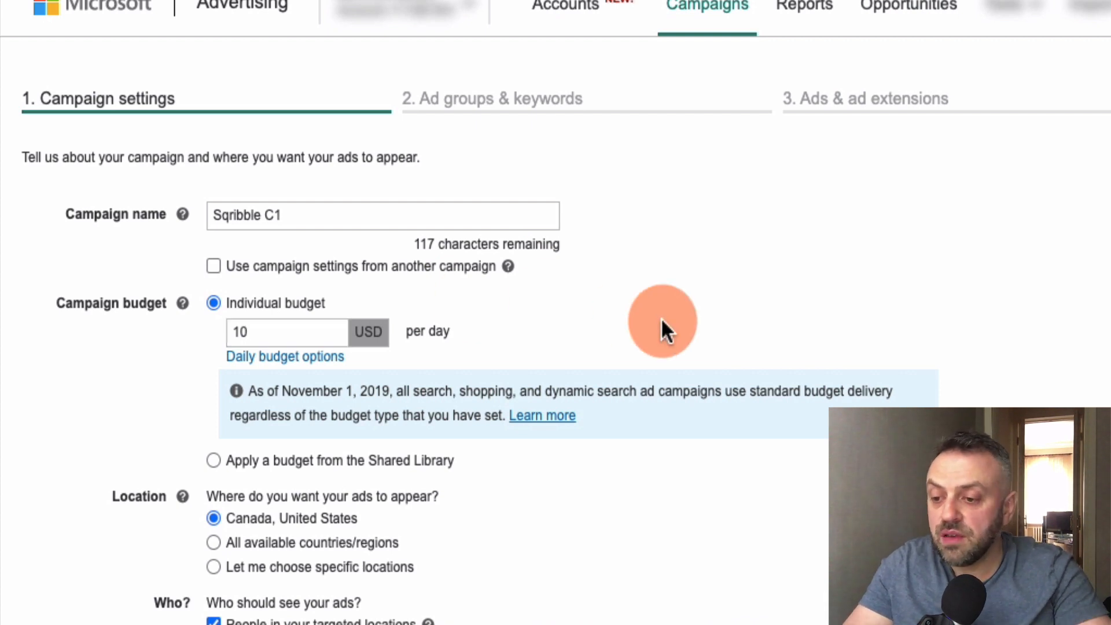
# Choose specific locations for the campaign and target the United States as a country/region
pyautogui.scroll(-2, 115, 564)
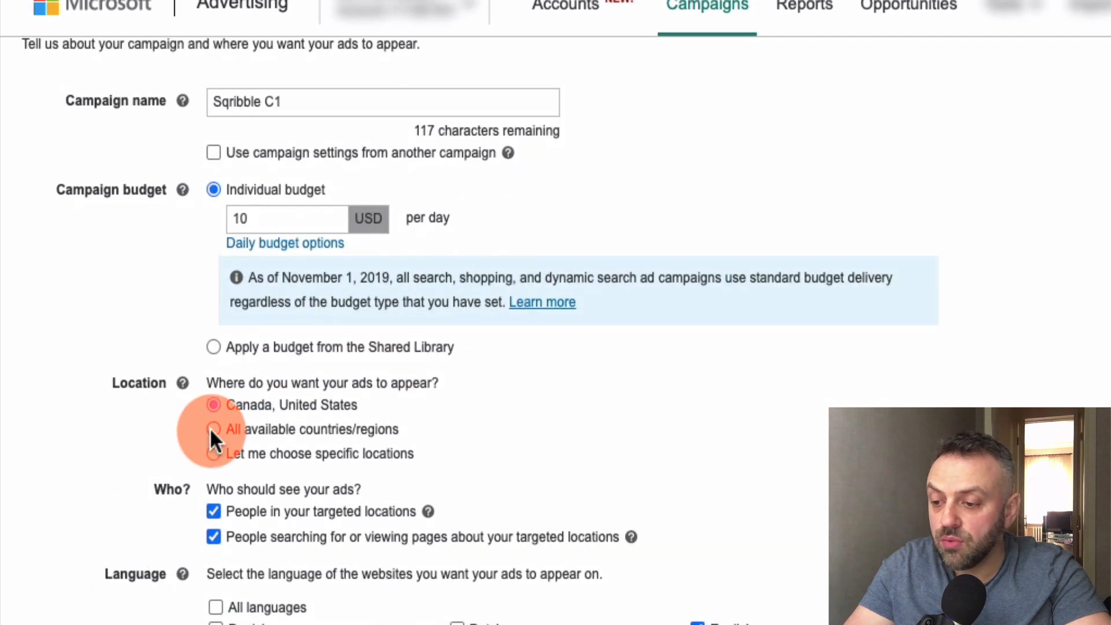
pyautogui.click(214, 453)
pyautogui.click(299, 499)
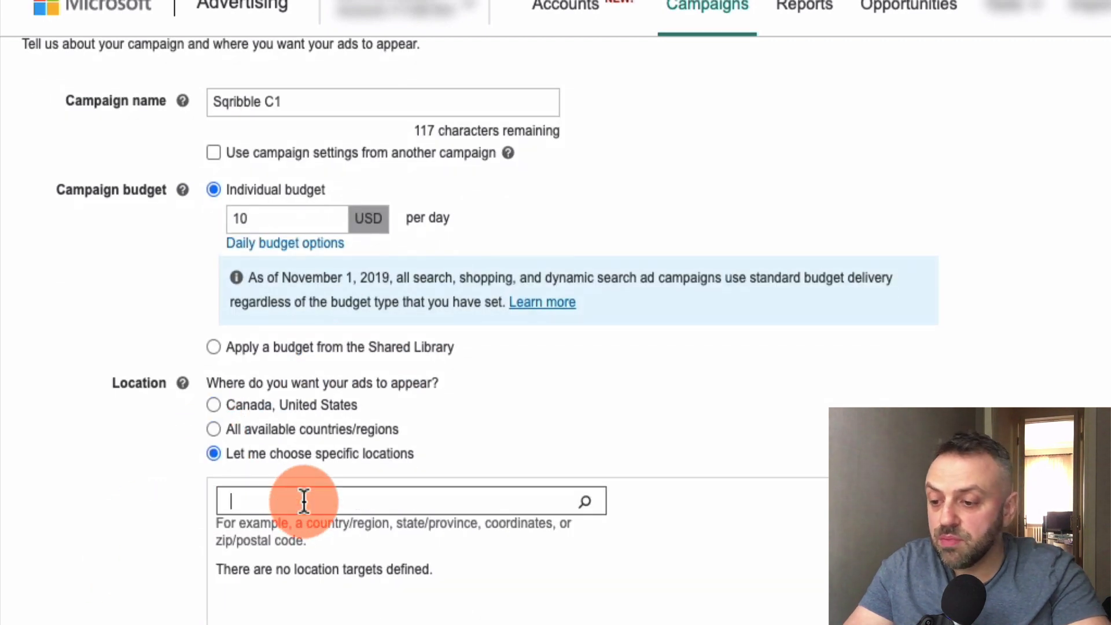
pyautogui.write('united states')
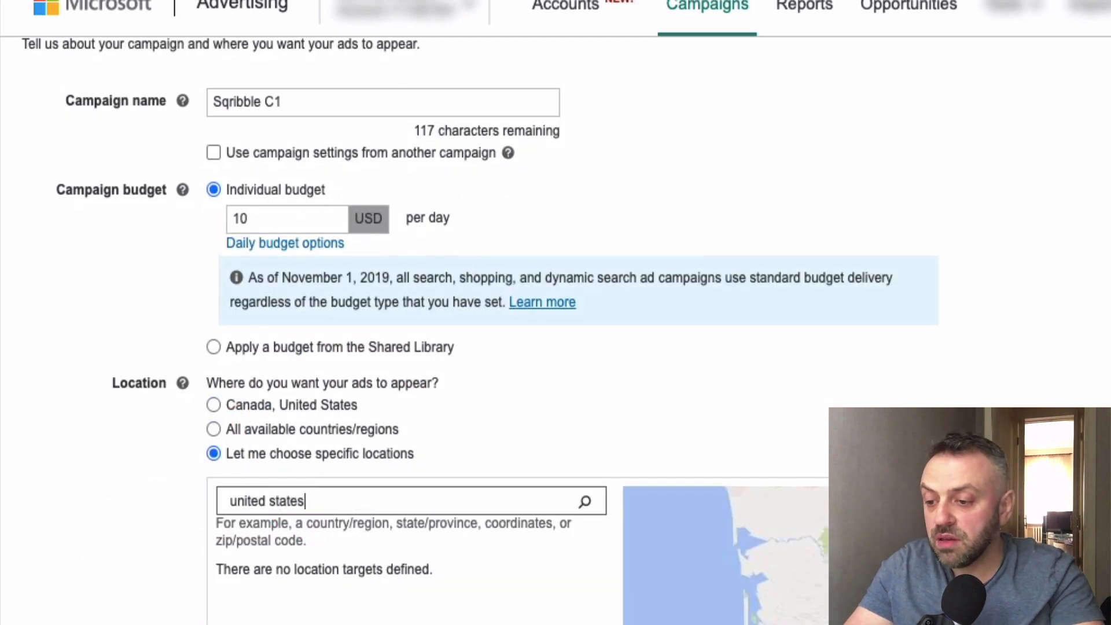
pyautogui.press('Return')
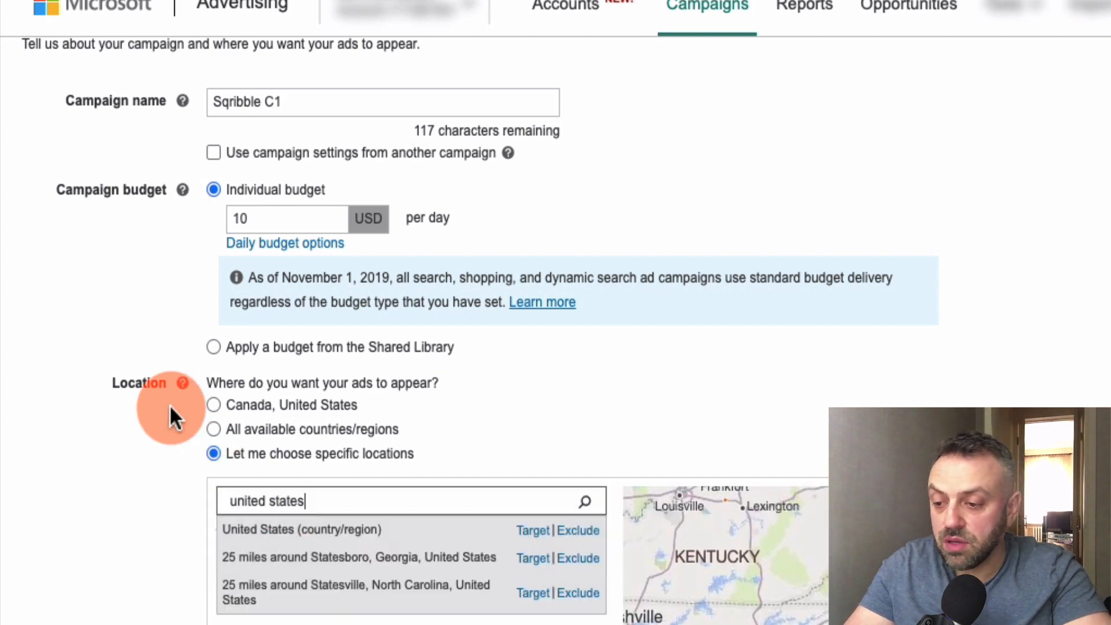
pyautogui.click(533, 530)
# Exclude people searching for or viewing pages about the targeted locations from the ad audience
pyautogui.scroll(-5, 135, 559)
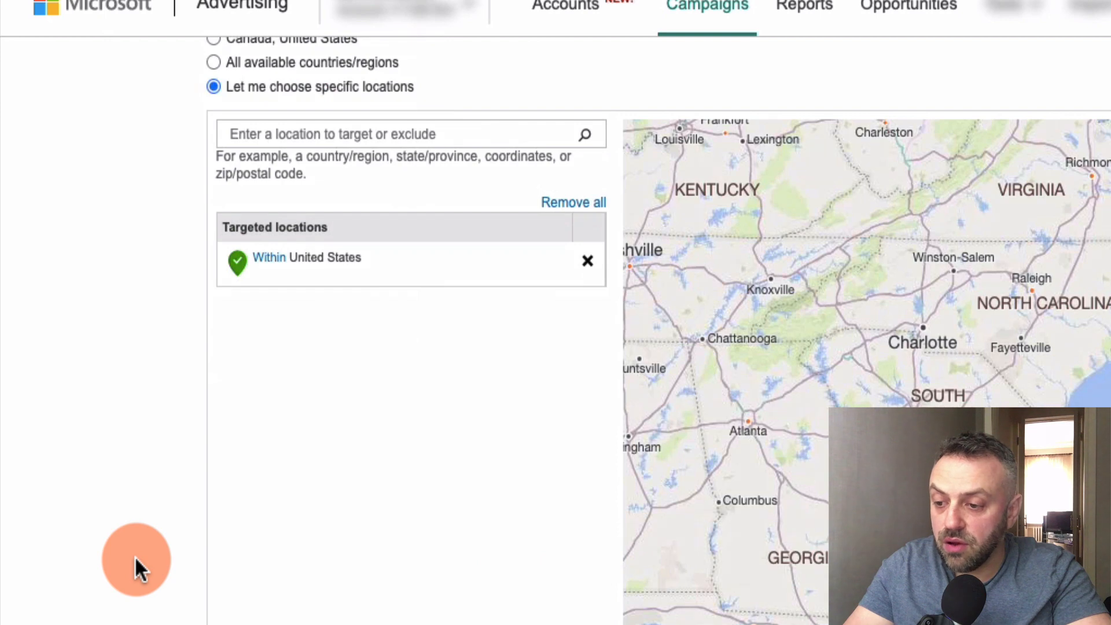
pyautogui.scroll(3, 138, 570)
pyautogui.scroll(-5, 157, 524)
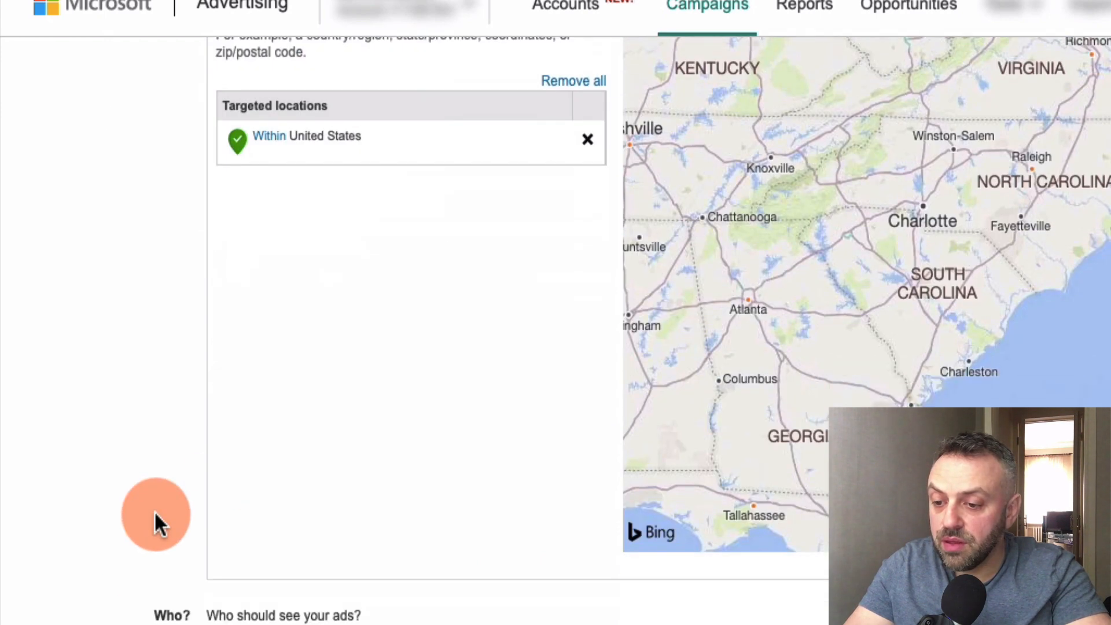
pyautogui.scroll(-4, 158, 523)
pyautogui.click(214, 440)
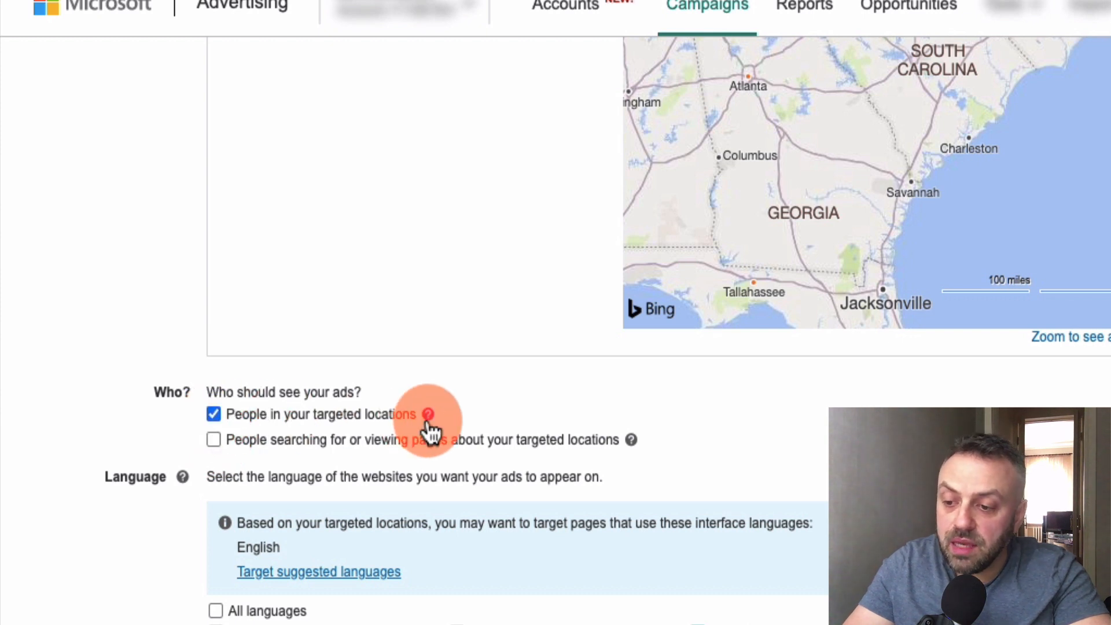
# Save the campaign settings with English as the language and continue to ad groups and keywords
pyautogui.scroll(-1, 138, 575)
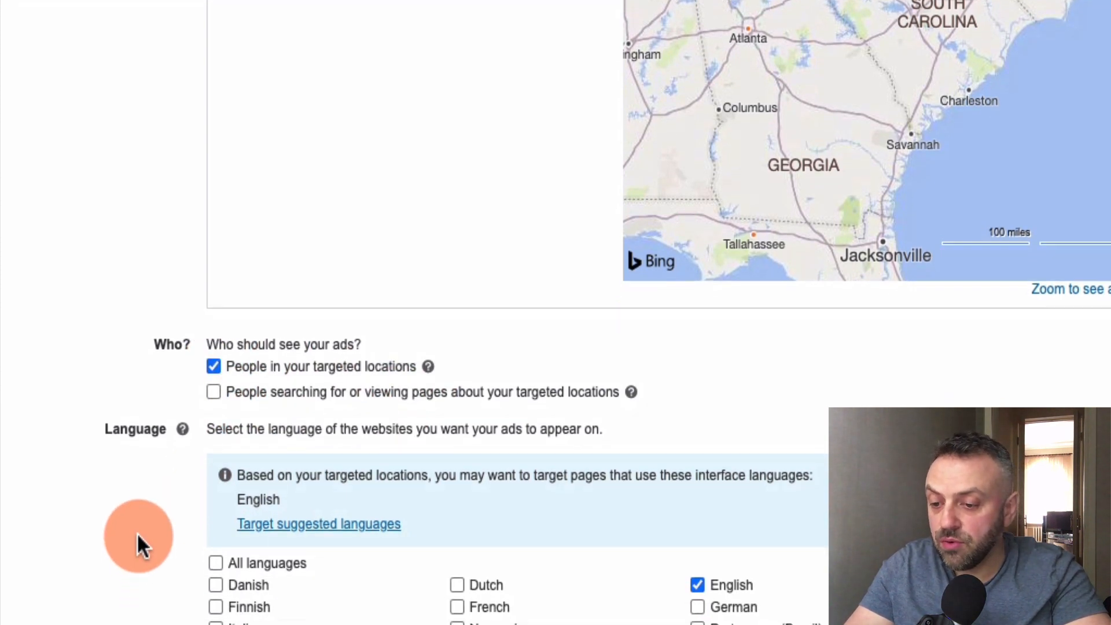
pyautogui.scroll(-3, 496, 509)
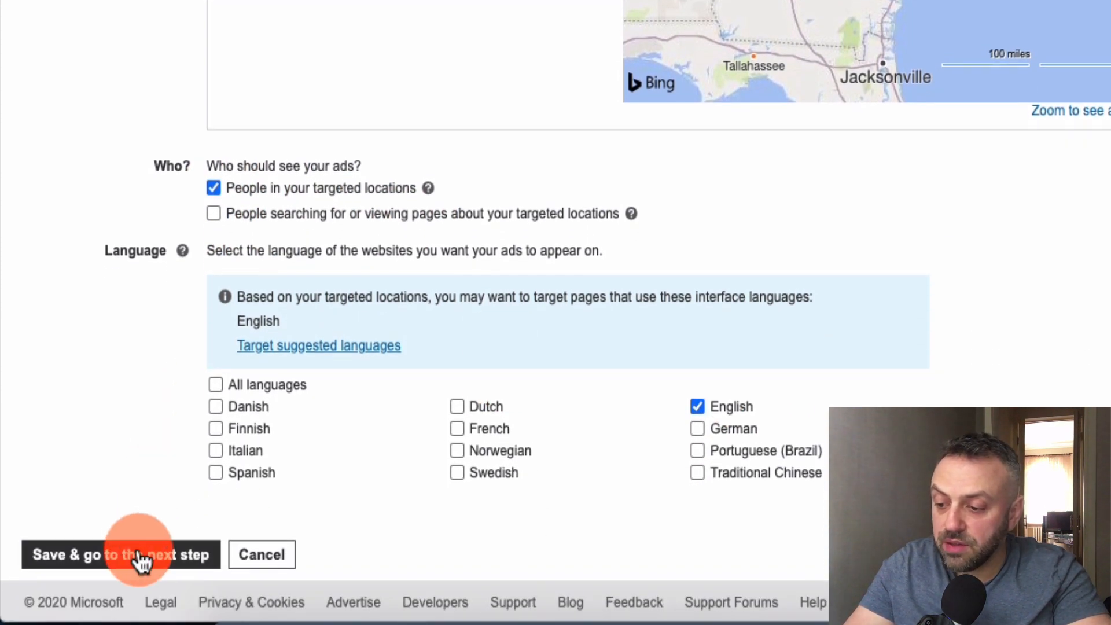
pyautogui.click(139, 556)
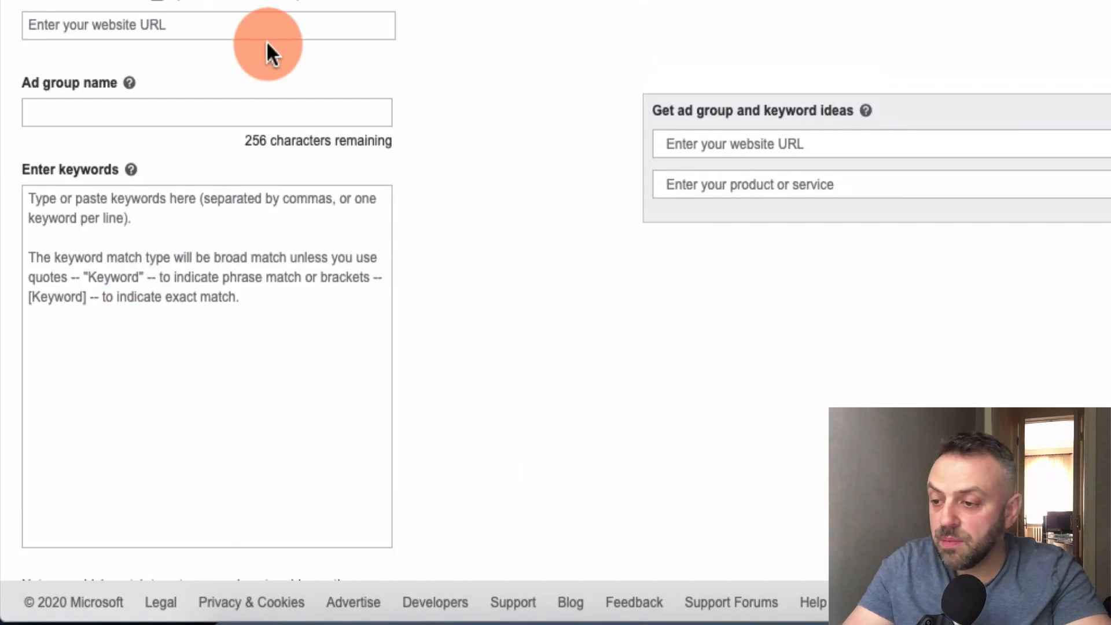
# Name the ad group "AG1" and activate its keyword entry field
pyautogui.click(163, 106)
pyautogui.write('AG1')
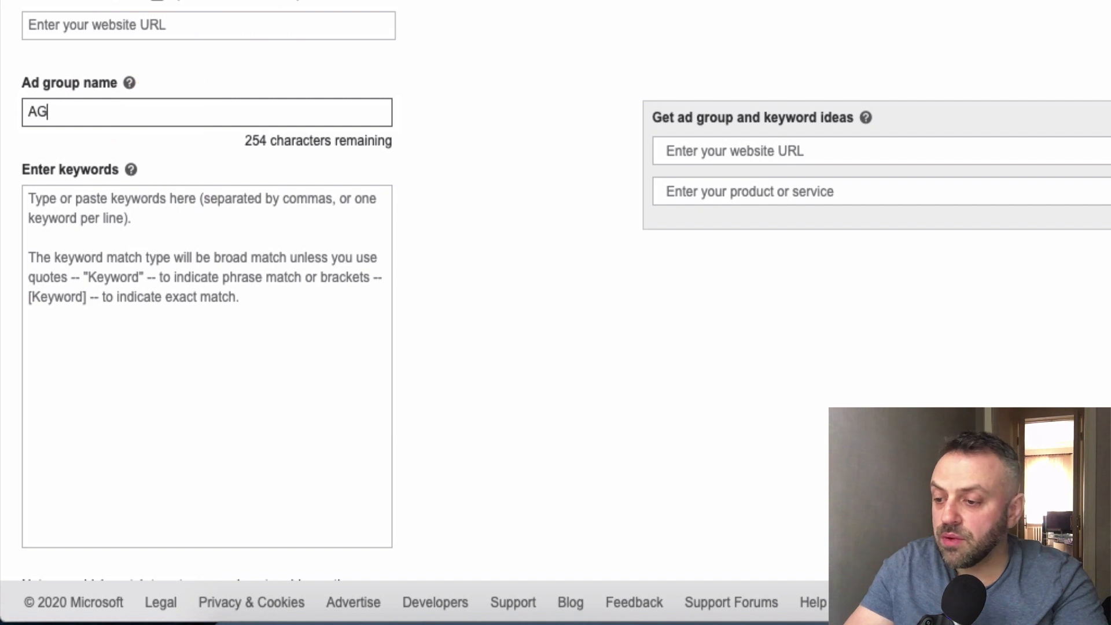
pyautogui.click(133, 315)
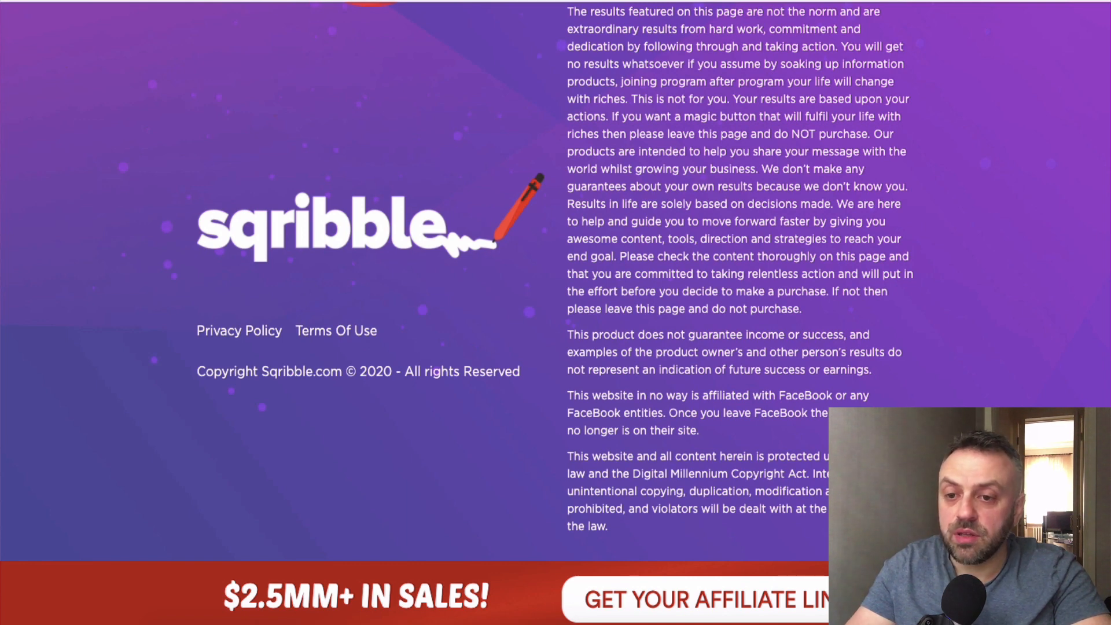
# Switch to the Keyword Match Type Tool and enter "sqribblejv" in the first word list and "review" in the second
pyautogui.click(425, 1)
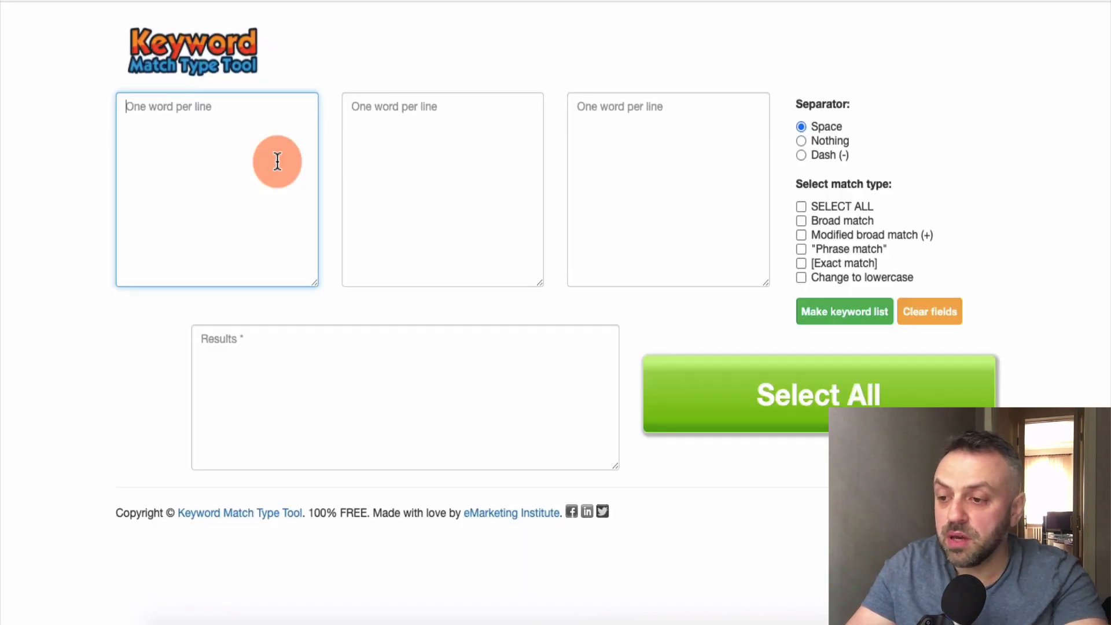
pyautogui.write('sqribbleiv')
pyautogui.click(438, 129)
pyautogui.write('review')
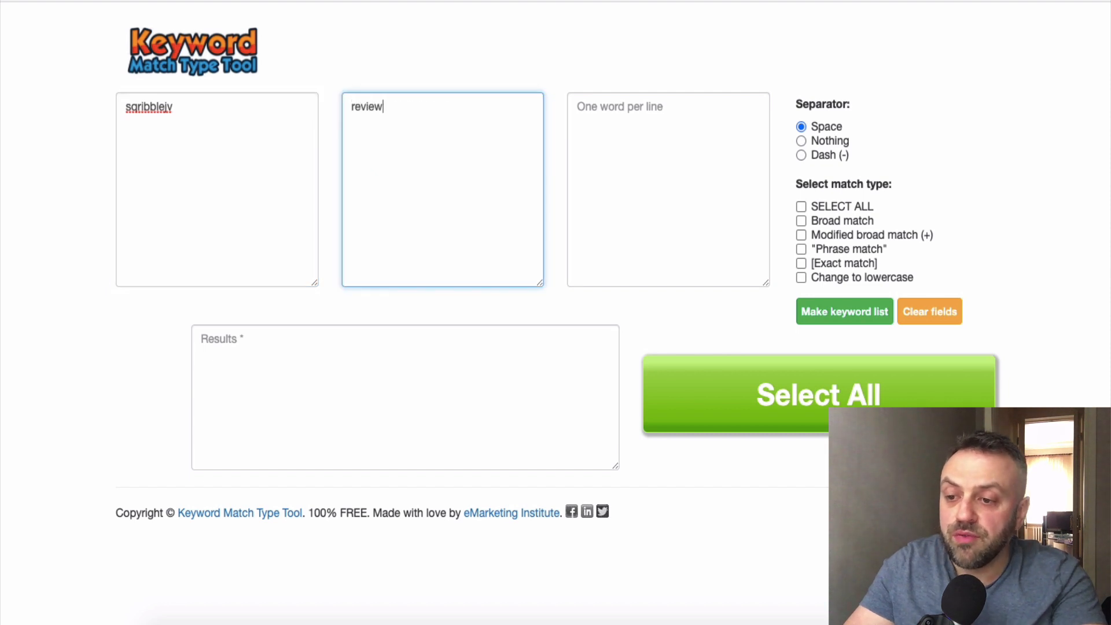
pyautogui.click(203, 202)
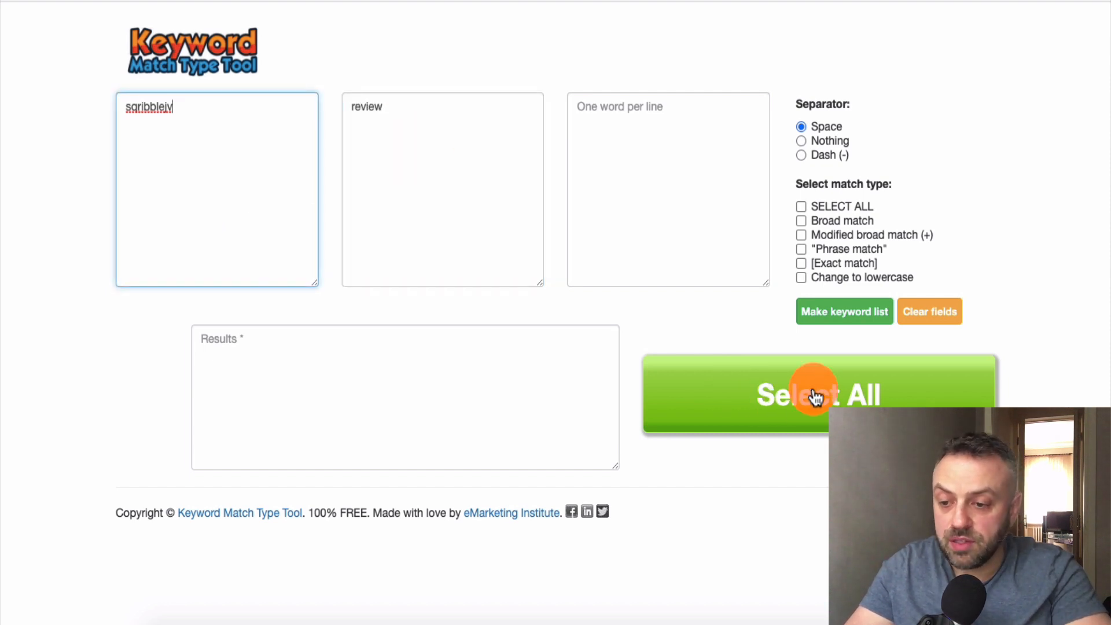
# Generate the keyword list with all match types selected, and regenerate it with every match type cleared
pyautogui.click(810, 392)
pyautogui.click(838, 317)
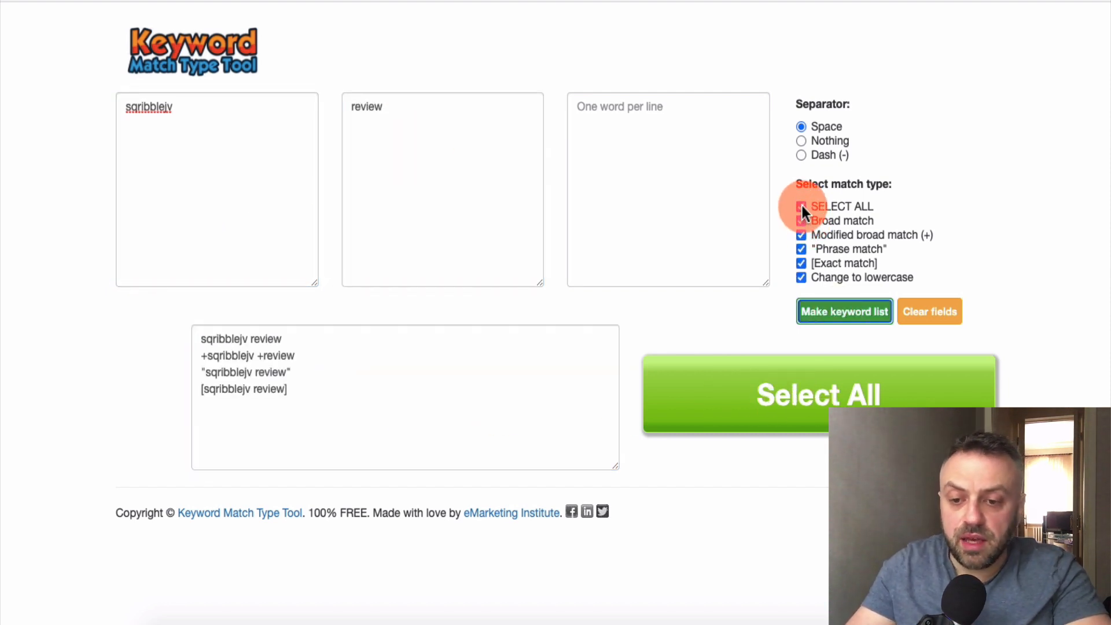
pyautogui.click(802, 206)
pyautogui.click(837, 321)
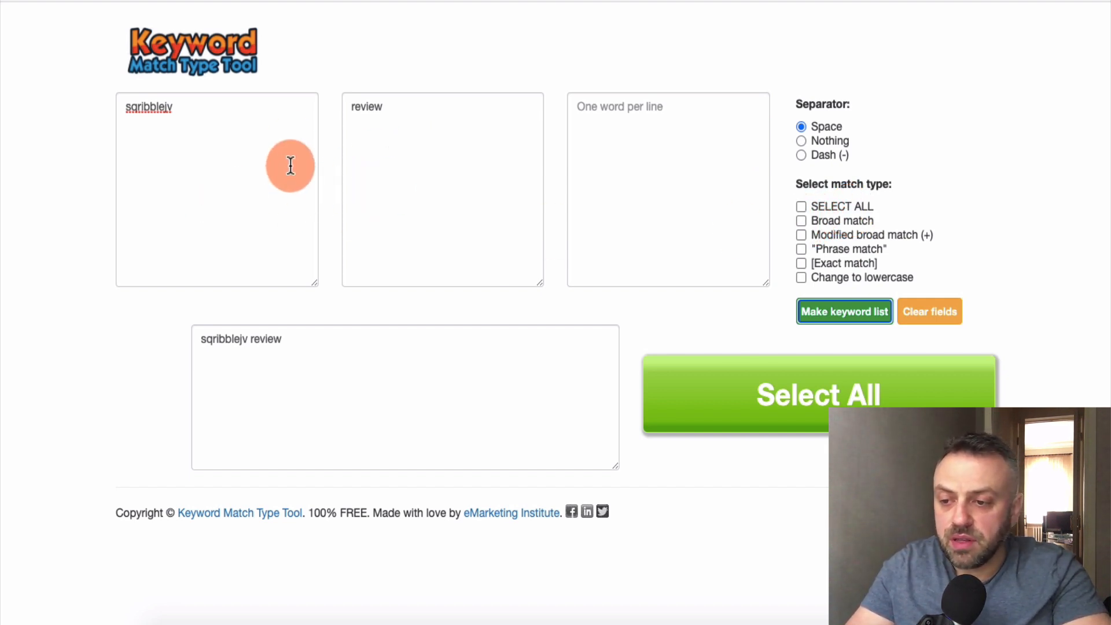
pyautogui.tripleClick(279, 116)
pyautogui.press('super+c')
pyautogui.press('Right')
pyautogui.press('Return')
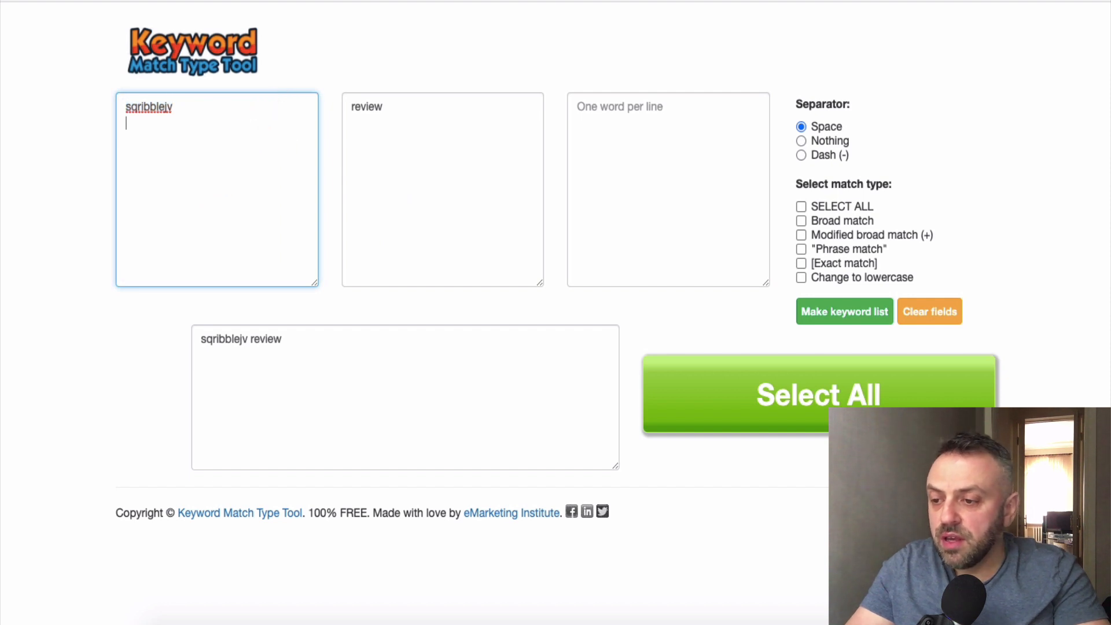
pyautogui.press('super+v')
pyautogui.press('super+z')
# Add "promo", "should i join", "buy" and "bonuses" to the second word list and regenerate the keyword list
pyautogui.click(514, 118)
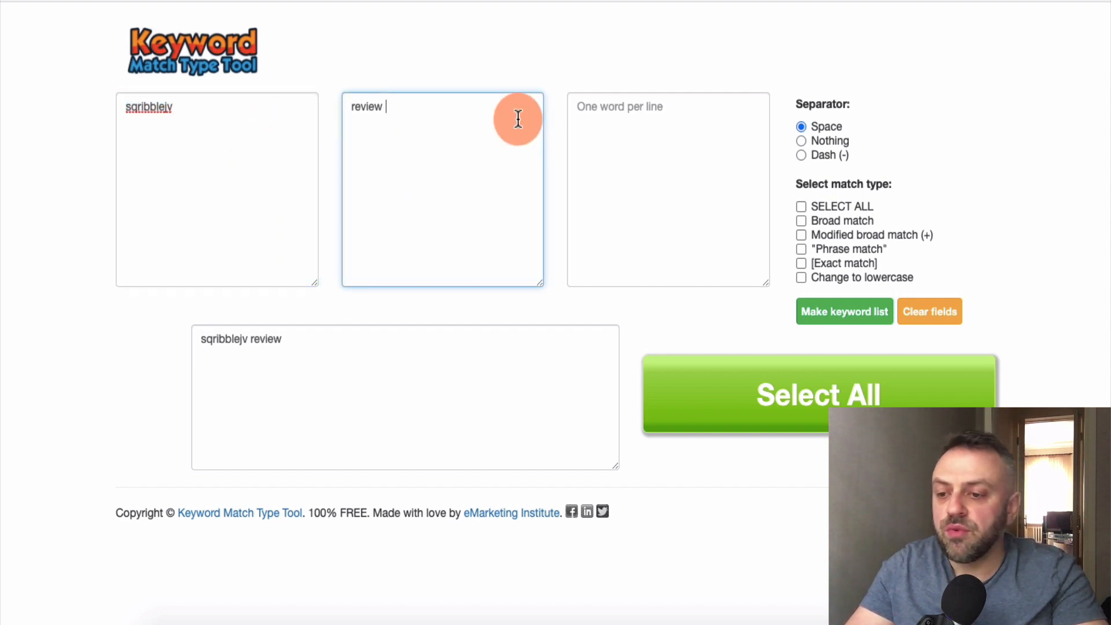
pyautogui.press('Return')
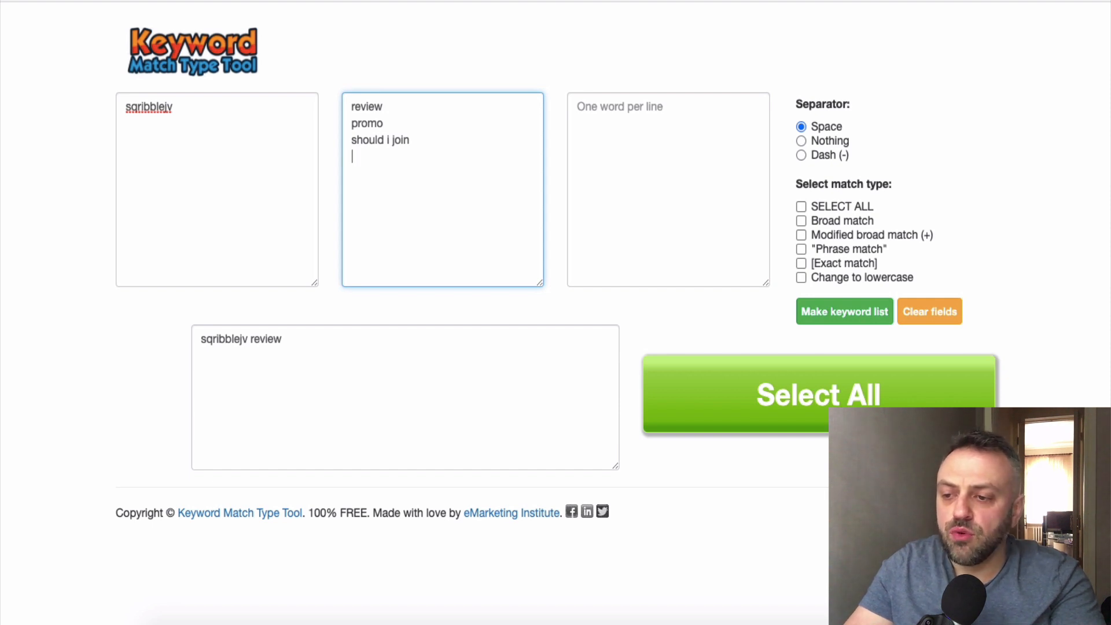
pyautogui.write('buy')
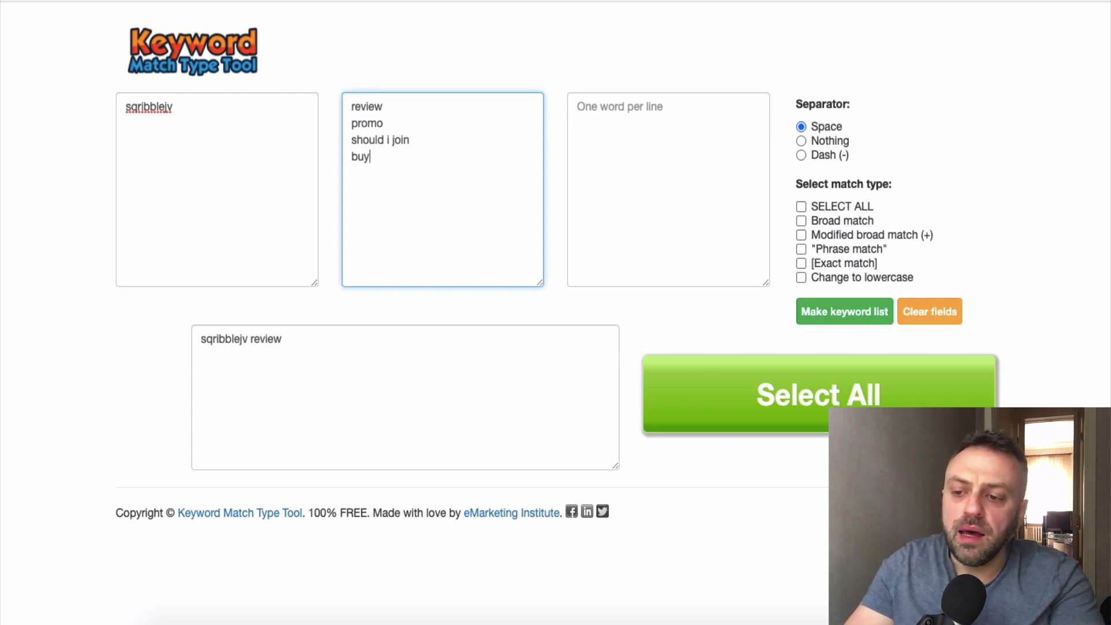
pyautogui.press('Return')
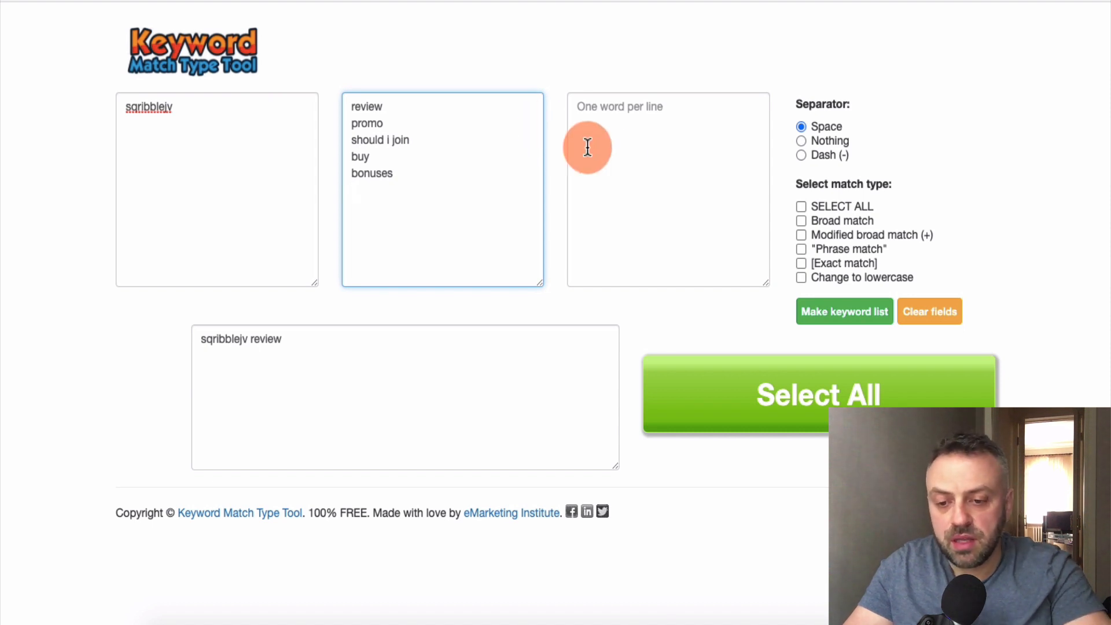
pyautogui.click(861, 315)
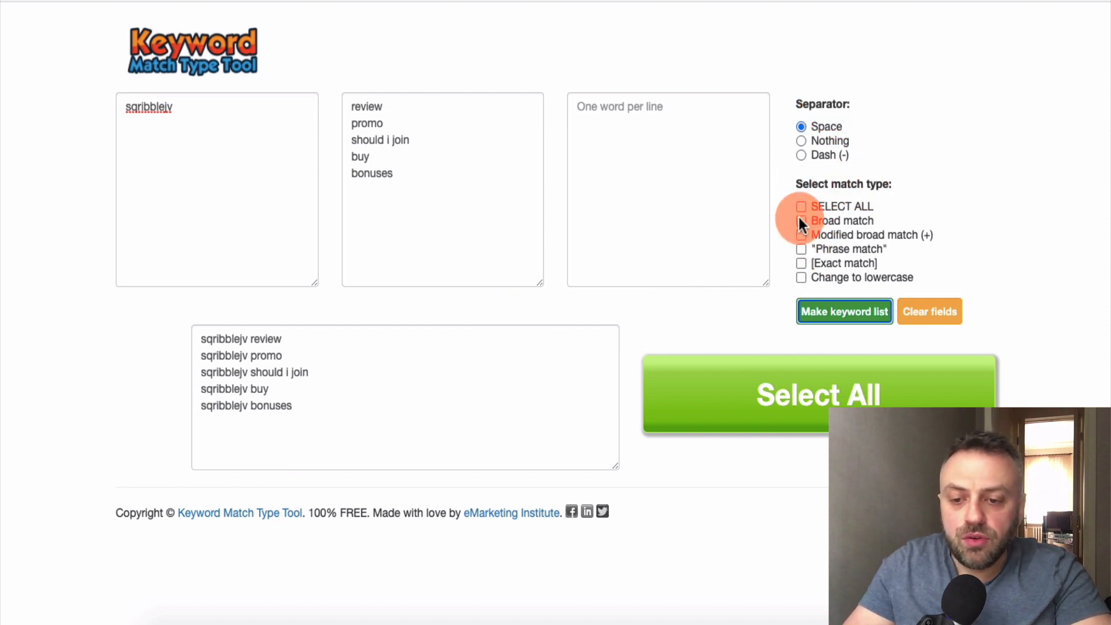
# Regenerate the keyword list with the modified broad match and exact match types selected
pyautogui.click(801, 235)
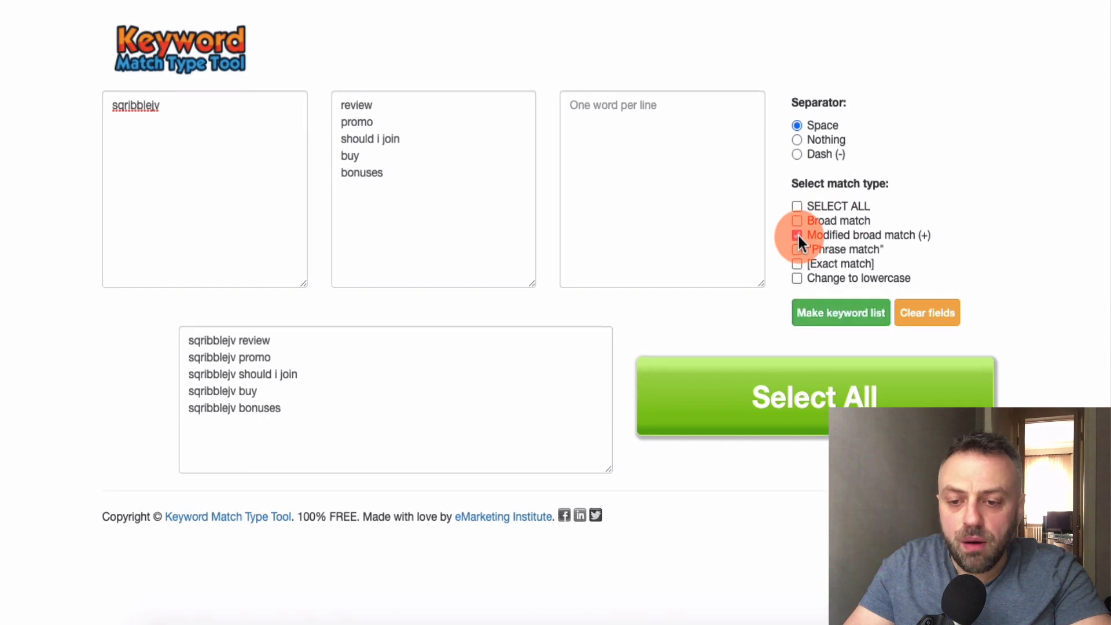
pyautogui.click(800, 263)
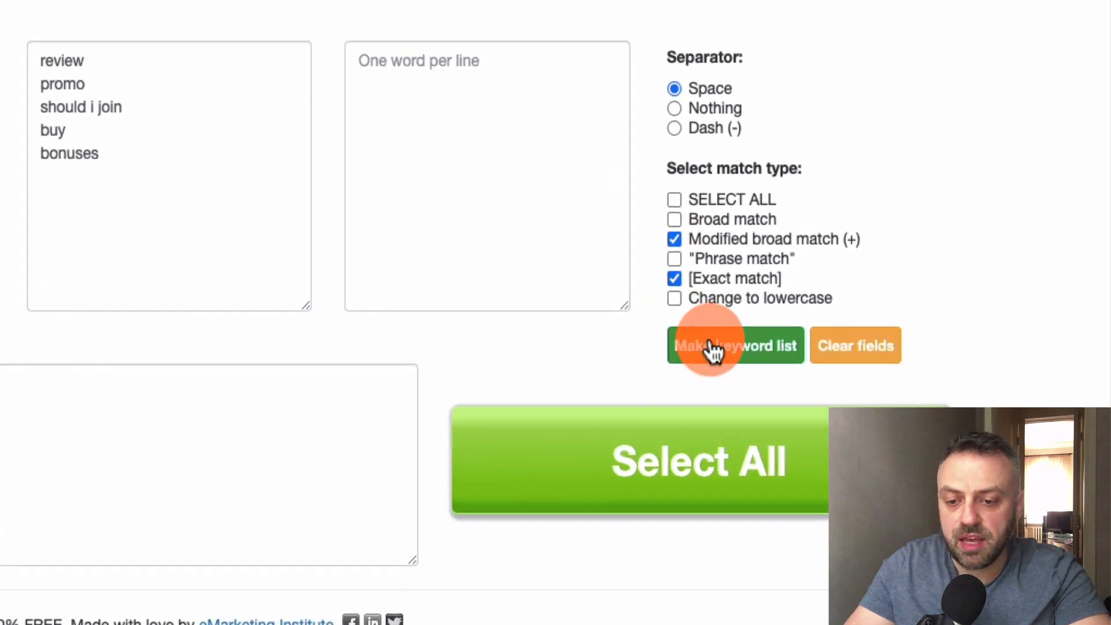
pyautogui.click(740, 340)
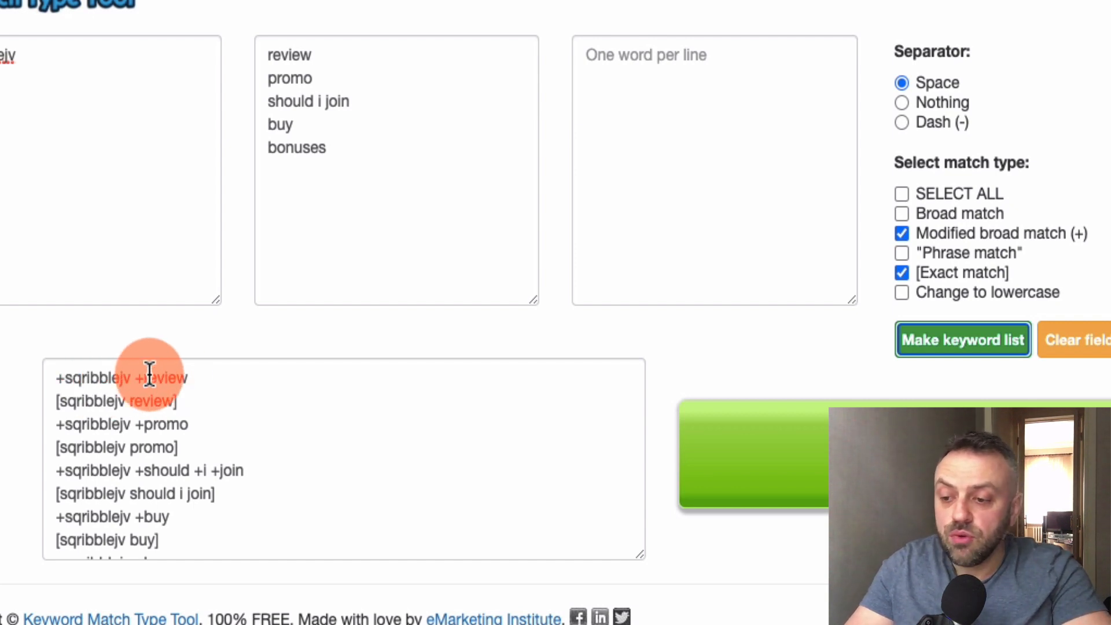
# Try the keyword list with broad match in place of modified broad match, and regenerate it with modified broad match restored
pyautogui.click(900, 234)
pyautogui.click(897, 211)
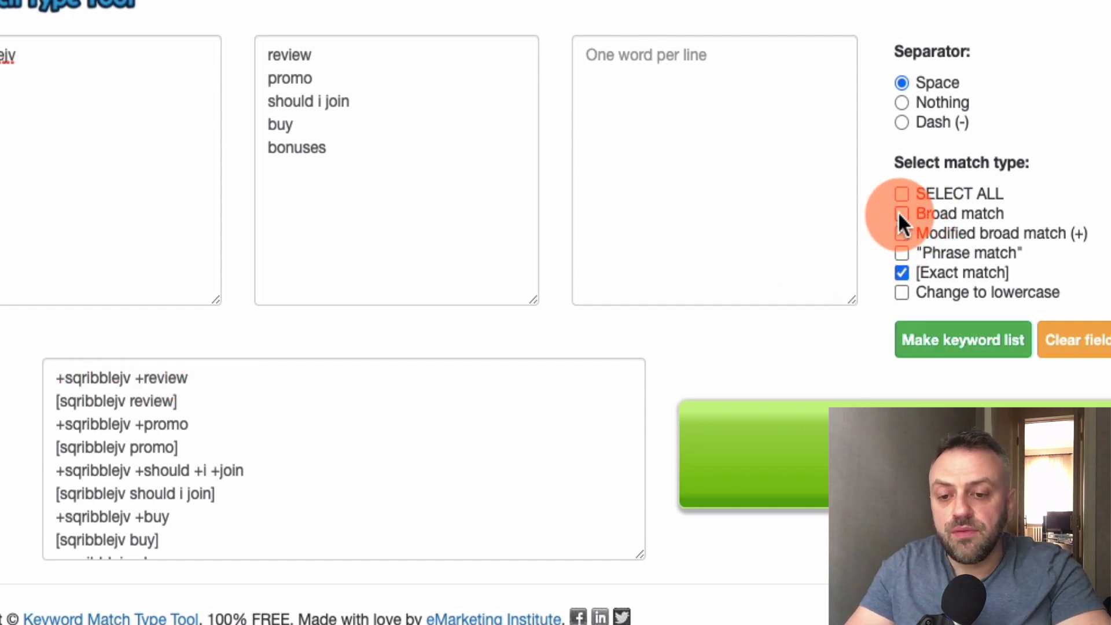
pyautogui.click(963, 347)
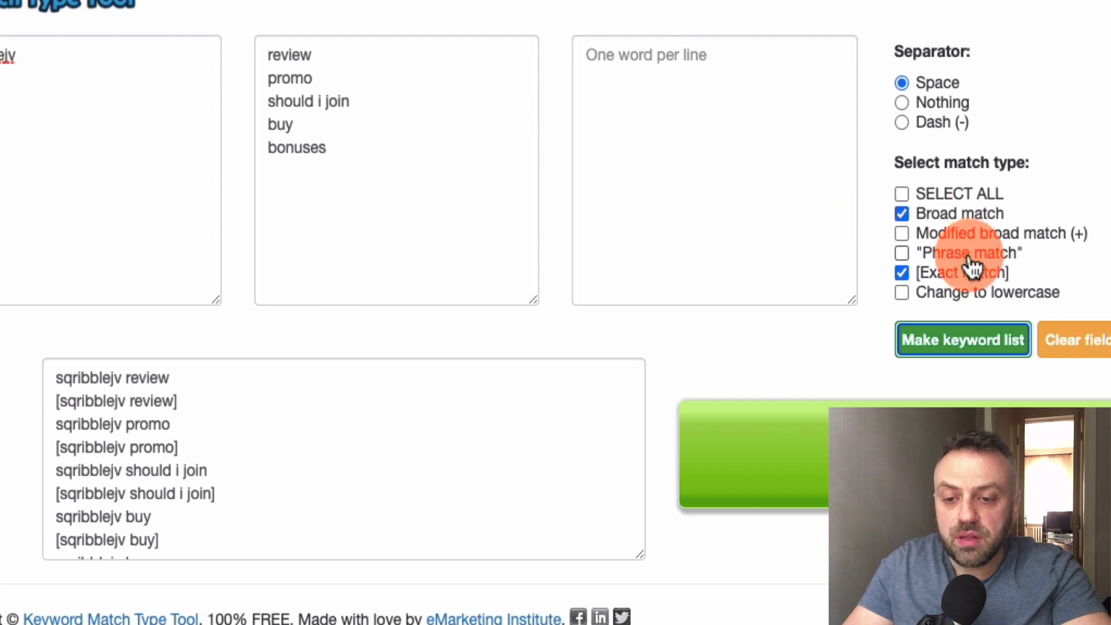
pyautogui.click(903, 232)
pyautogui.click(901, 212)
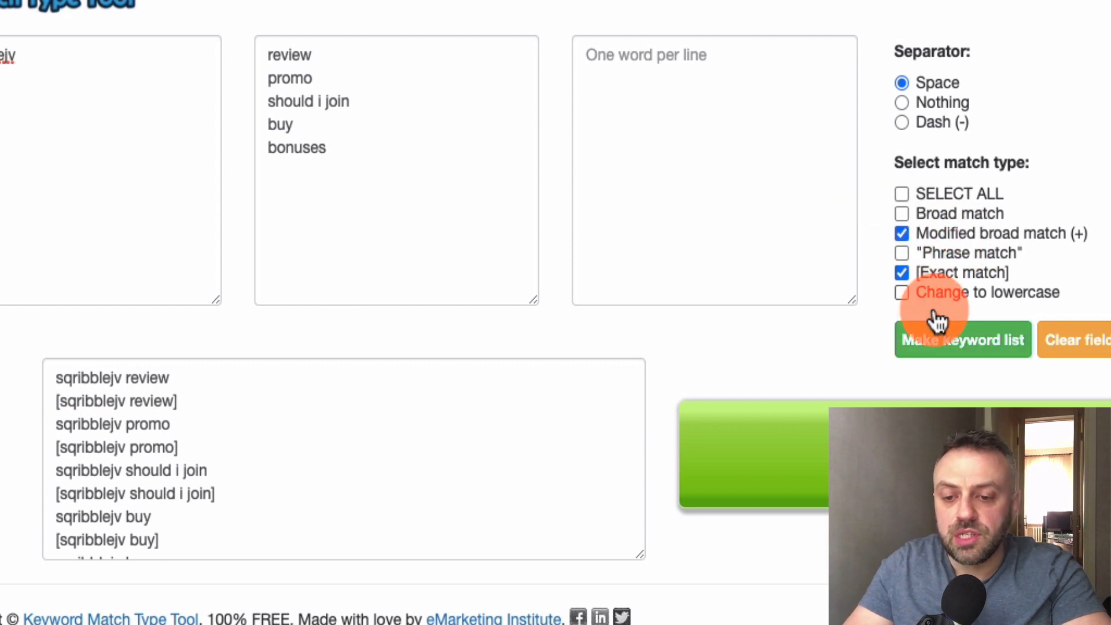
pyautogui.click(960, 345)
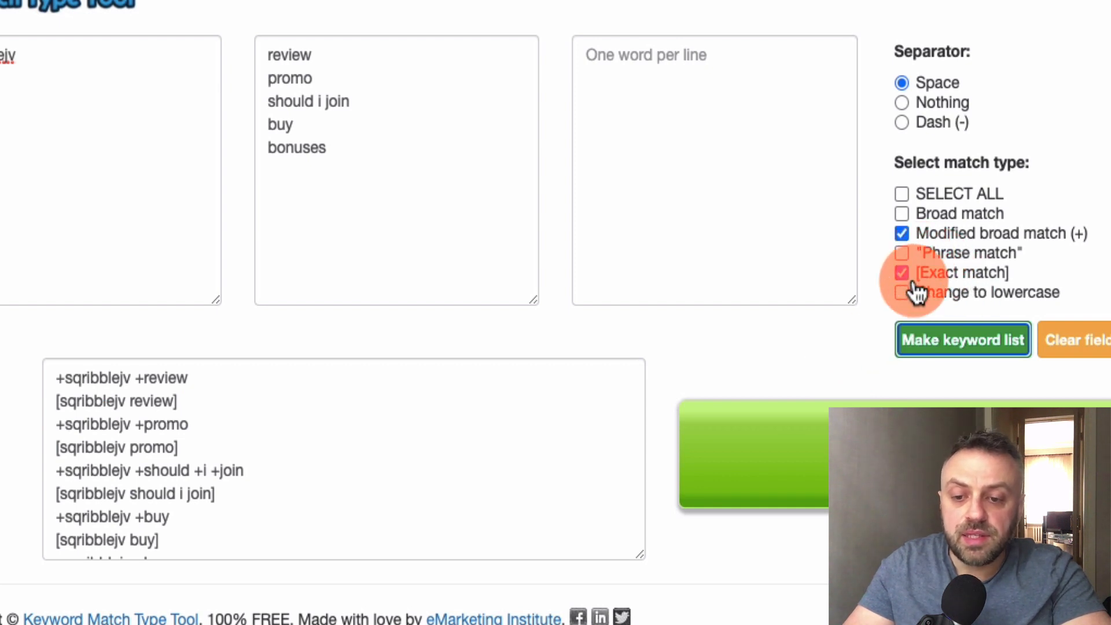
# Add "coupons" as a new line in the second word list and regenerate the keyword list
pyautogui.click(195, 397)
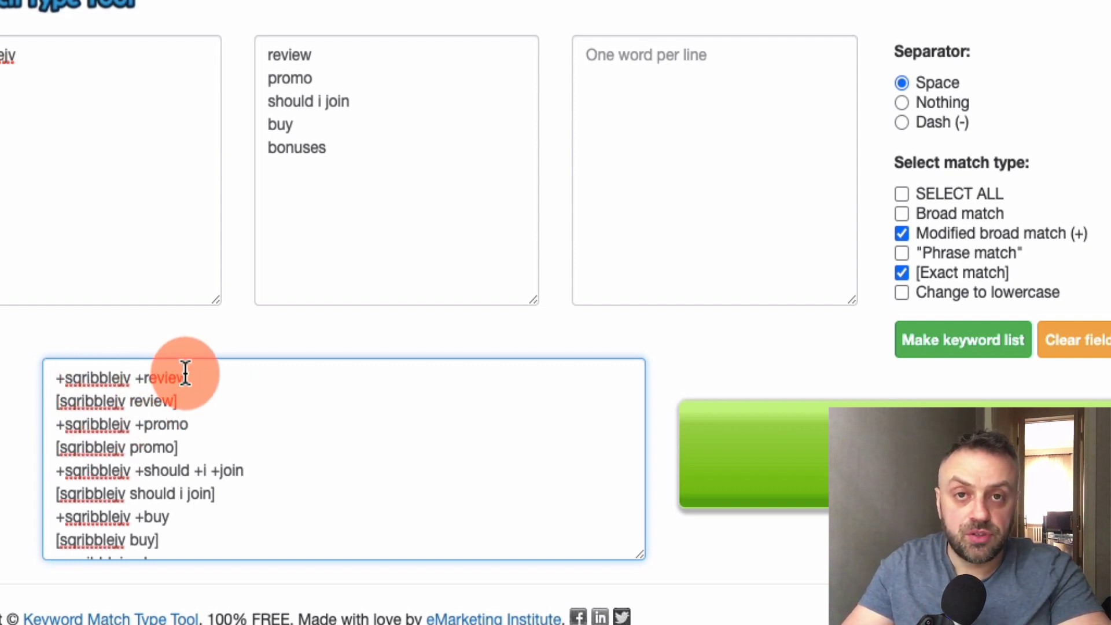
pyautogui.scroll(-1, 112, 443)
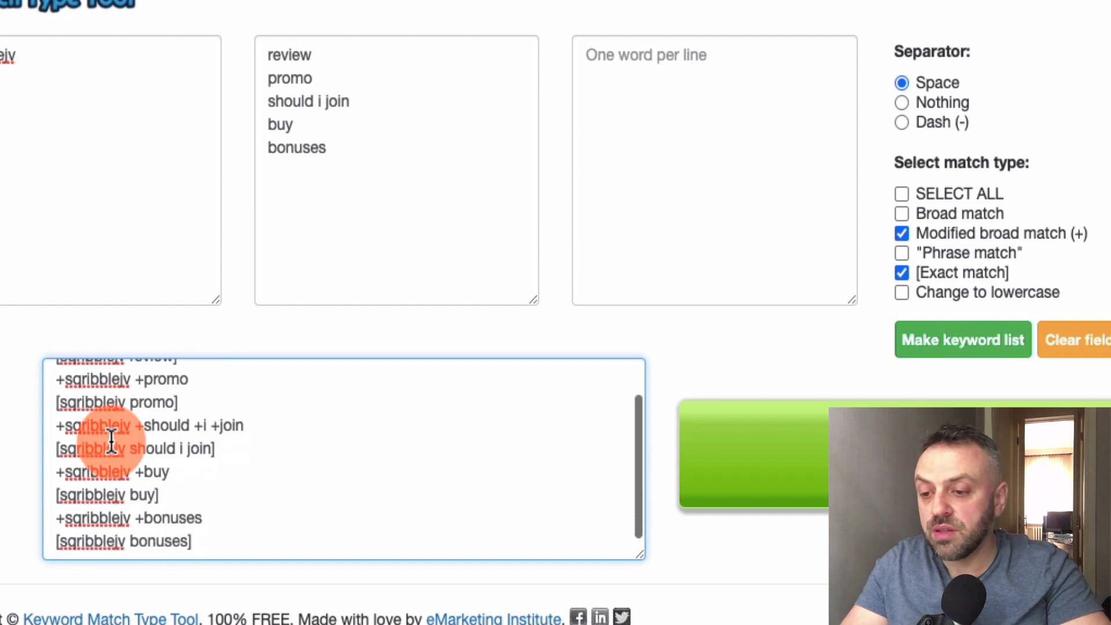
pyautogui.click(359, 154)
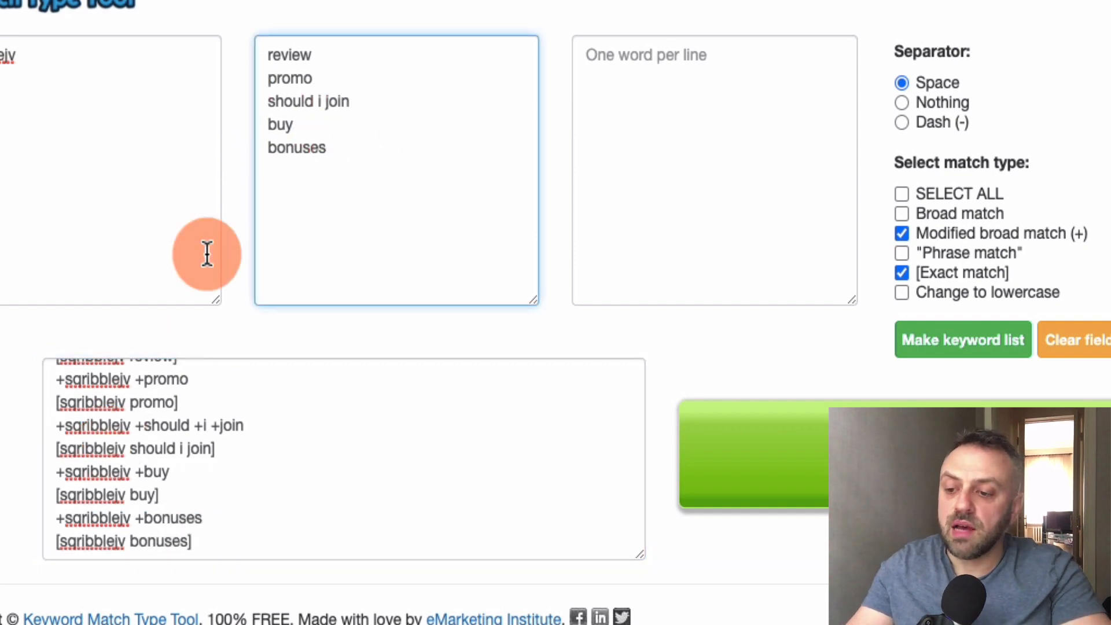
pyautogui.scroll(1, 213, 389)
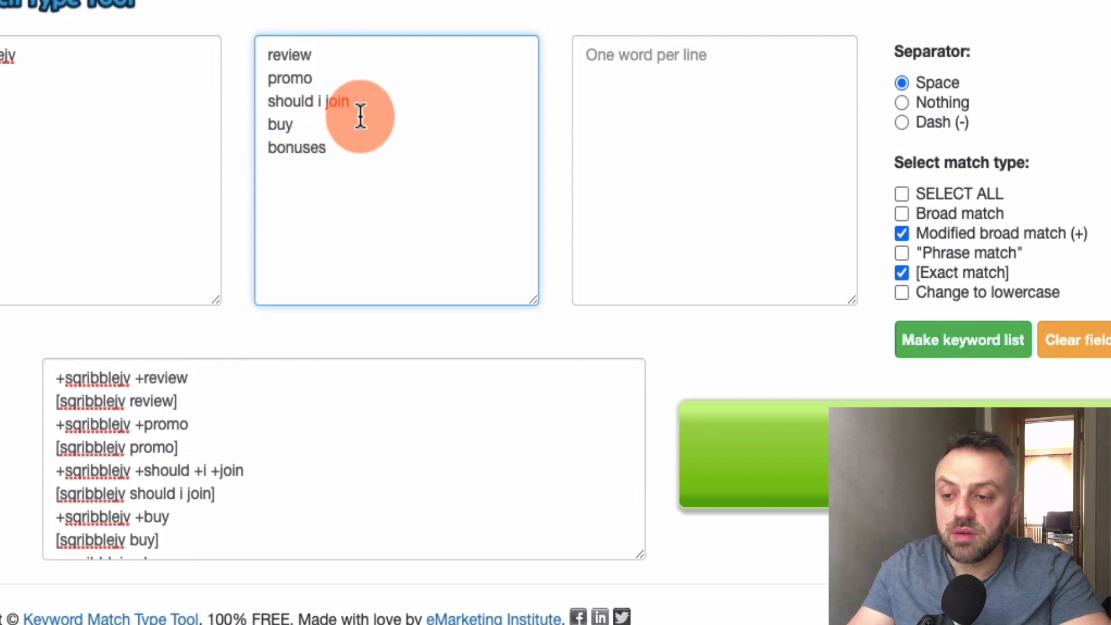
pyautogui.press('Return')
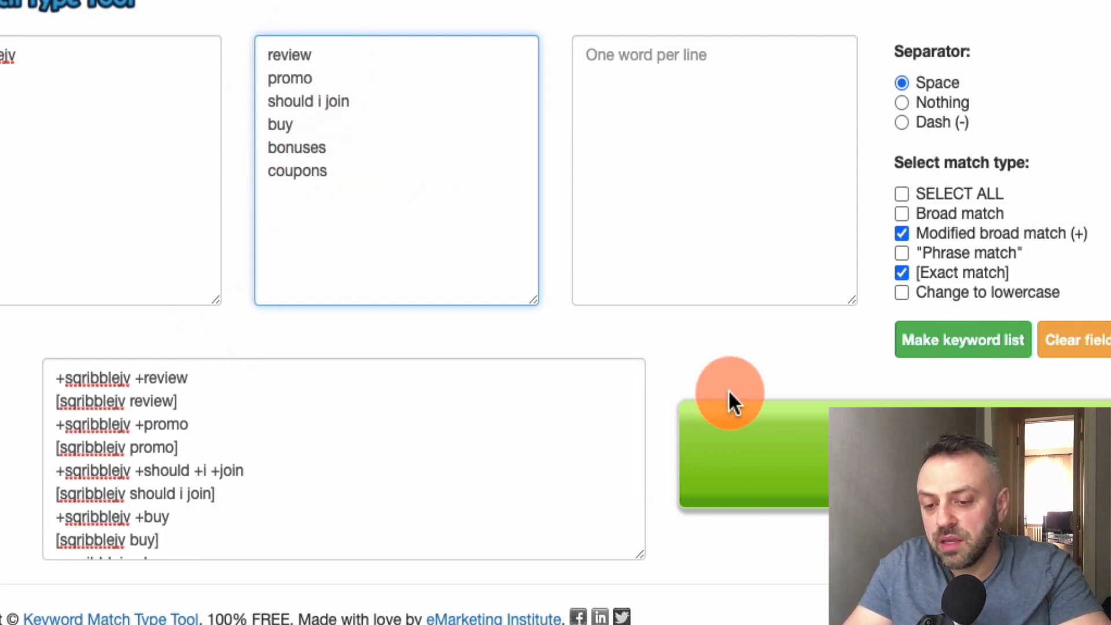
pyautogui.click(959, 341)
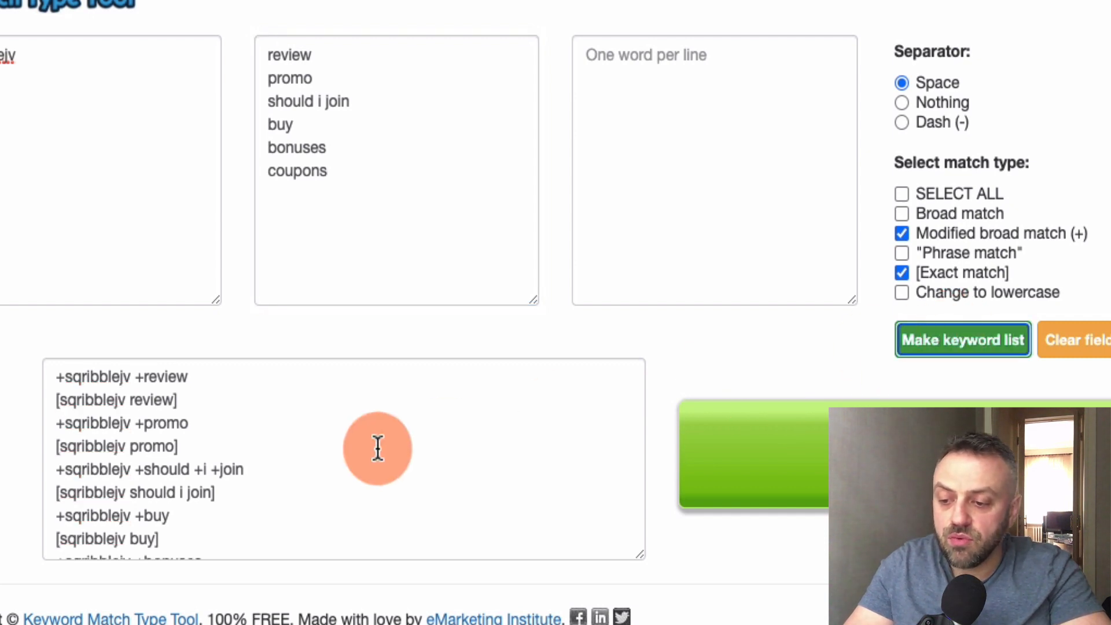
# Transfer the complete generated keyword list into the keyword field of ad group AG1 in Microsoft Advertising
pyautogui.scroll(-3, 379, 449)
pyautogui.scroll(3, 379, 449)
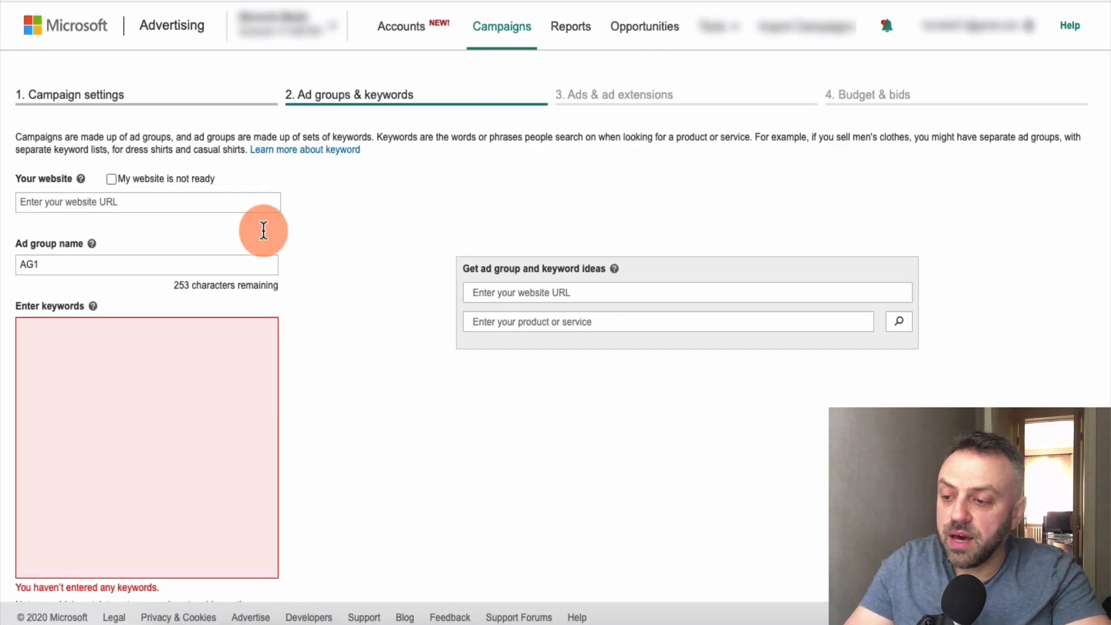
pyautogui.write('+sqribblejv +review [sqribblejv review] +sqribblejv +promo [sqribblejv promo] +sqribblejv +should +i +join [sqribblejv should i join] +sqribblejv +buy [sqribblejv buy] +sqribblejv +bonuses [sqribblejv bonuses] +sqribblejv +coupons [sqribblejv coupons]')
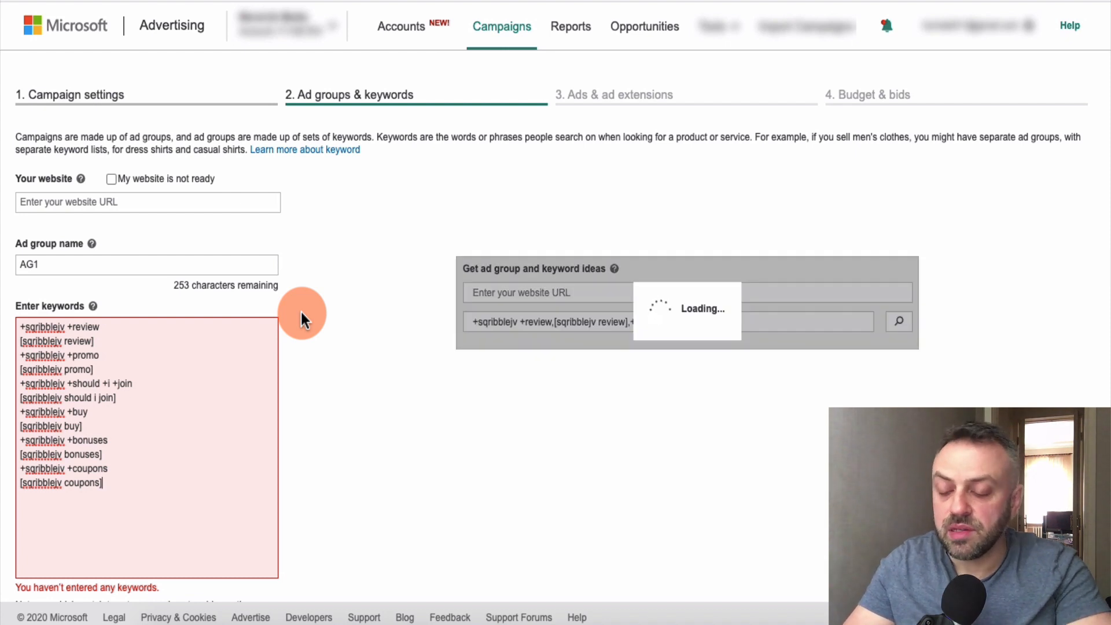
# Examine the suggested ad groups and keywords with their monthly searches, cost per click and competition, including the second page
pyautogui.scroll(-4, 602, 454)
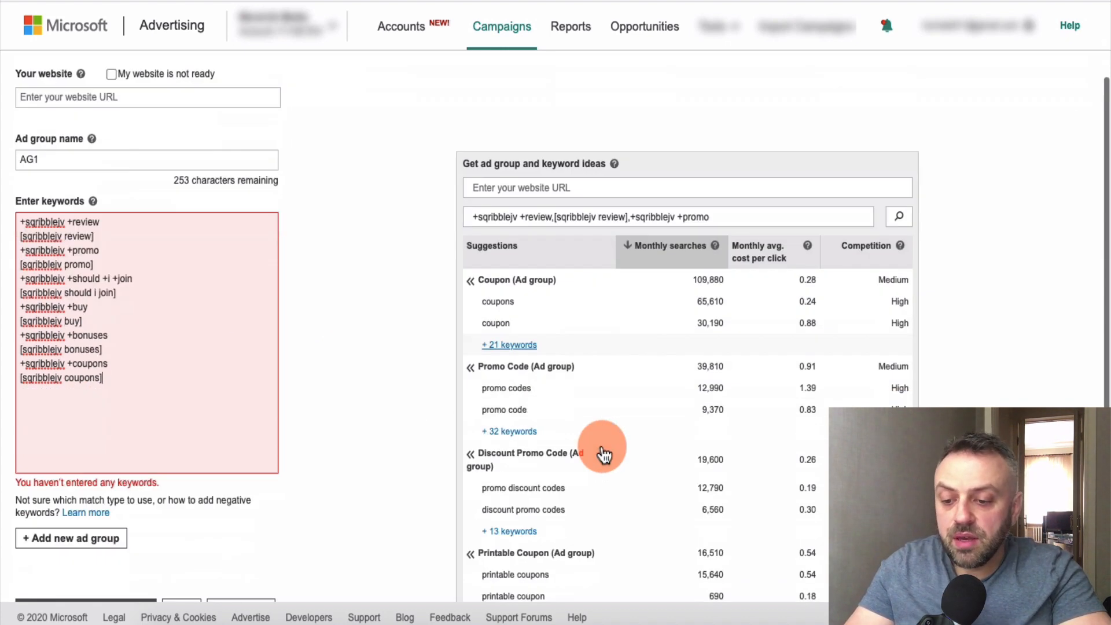
pyautogui.scroll(-2, 429, 401)
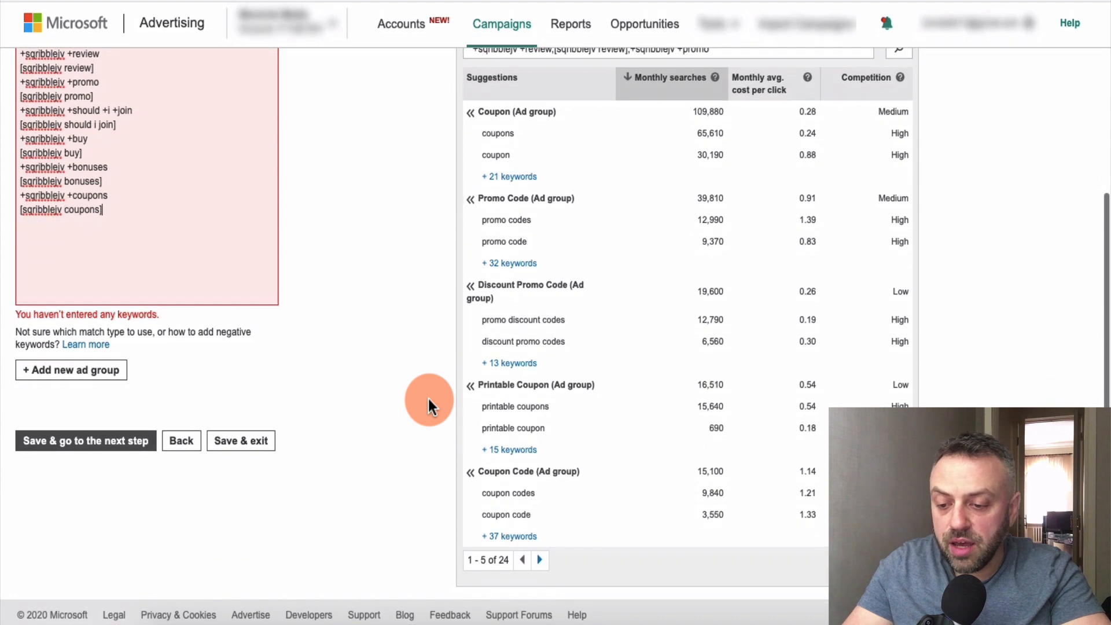
pyautogui.scroll(1, 567, 354)
pyautogui.scroll(5, 569, 356)
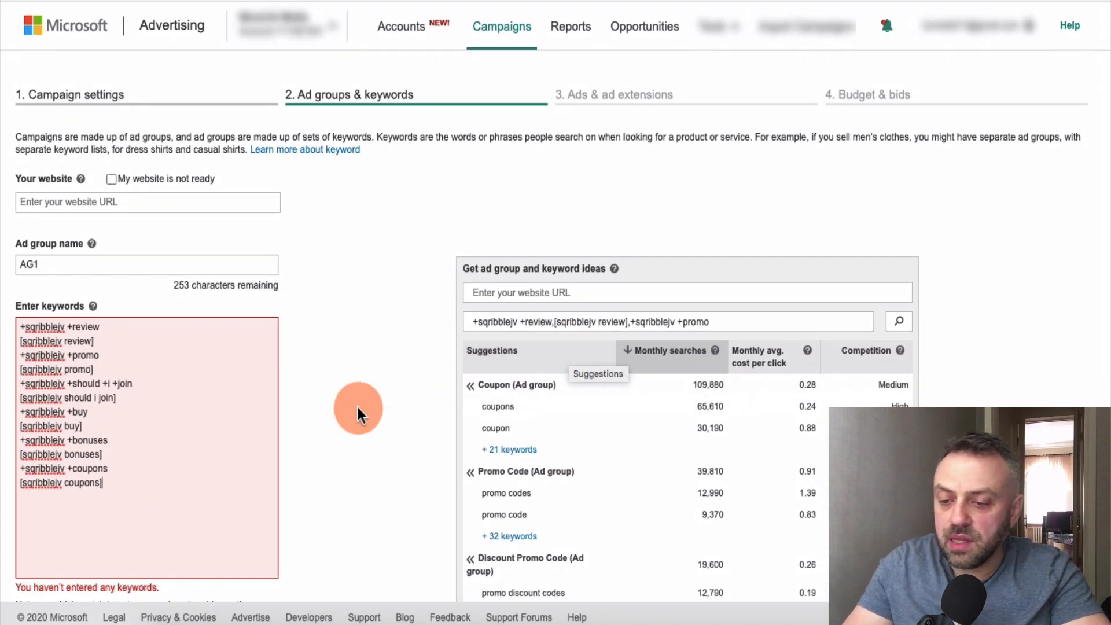
pyautogui.click(44, 327)
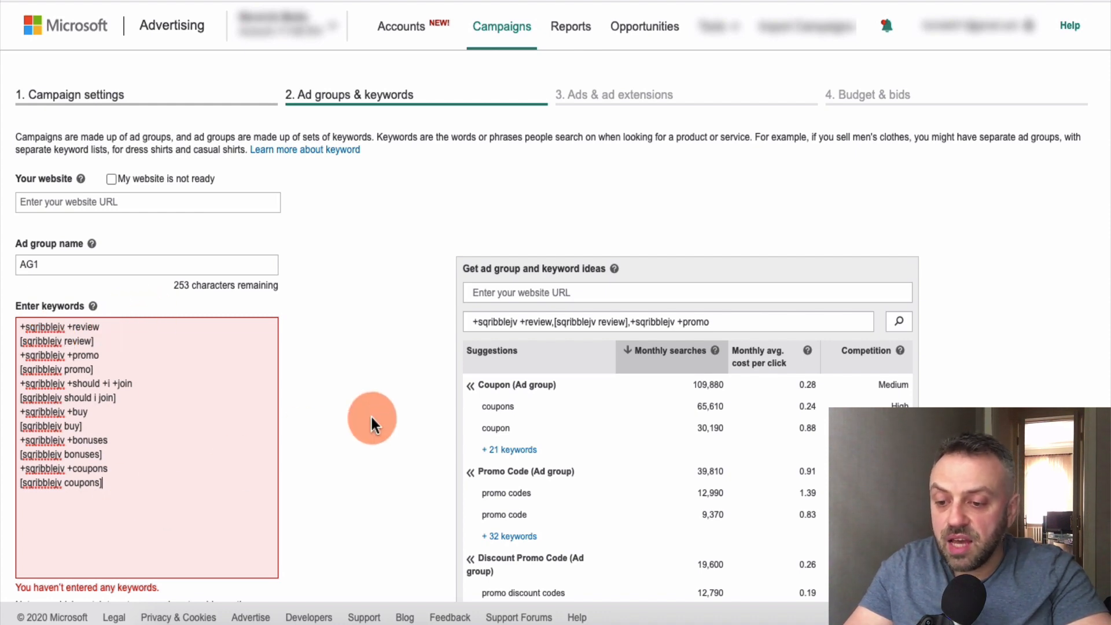
pyautogui.scroll(-4, 369, 471)
pyautogui.scroll(-1, 369, 472)
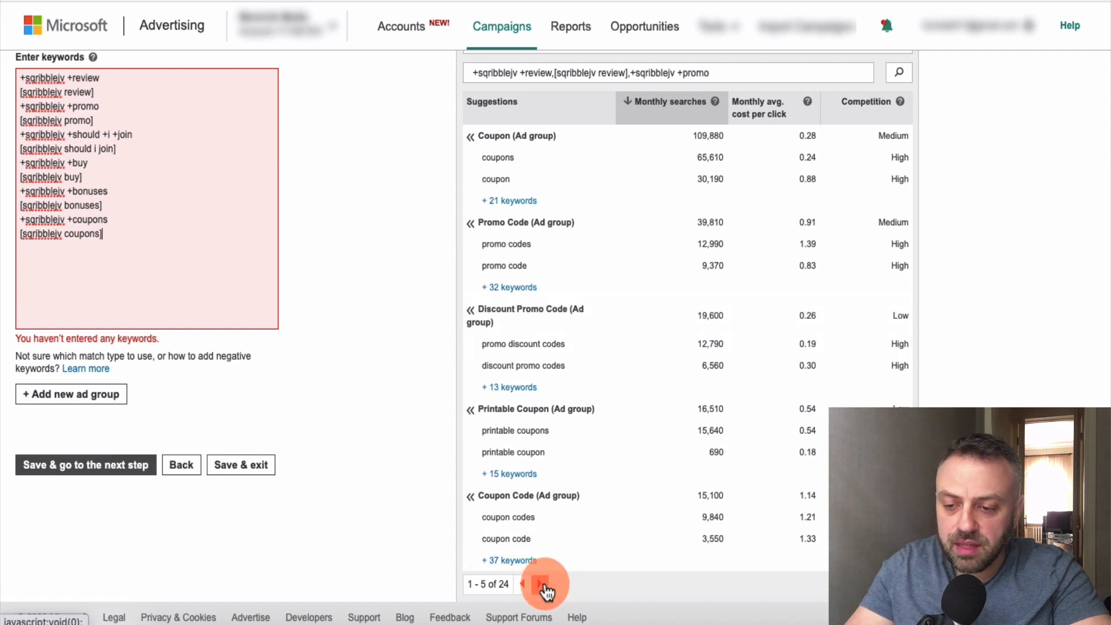
pyautogui.click(548, 583)
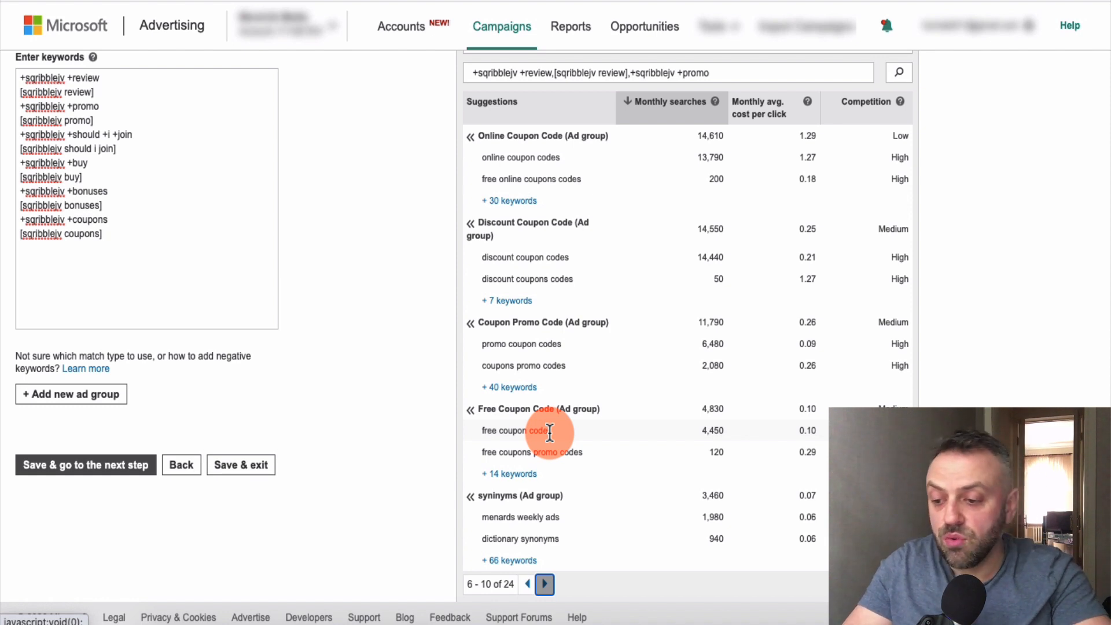
# Save ad group AG1 with its keywords and continue to the ads and ad extensions stage
pyautogui.scroll(2, 378, 440)
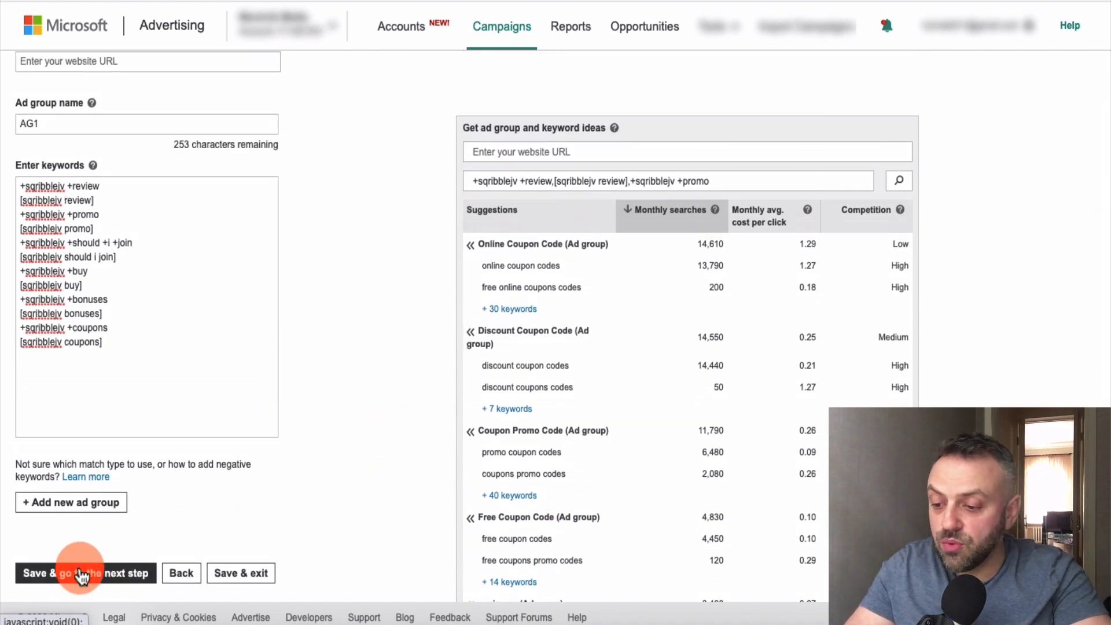
pyautogui.click(84, 574)
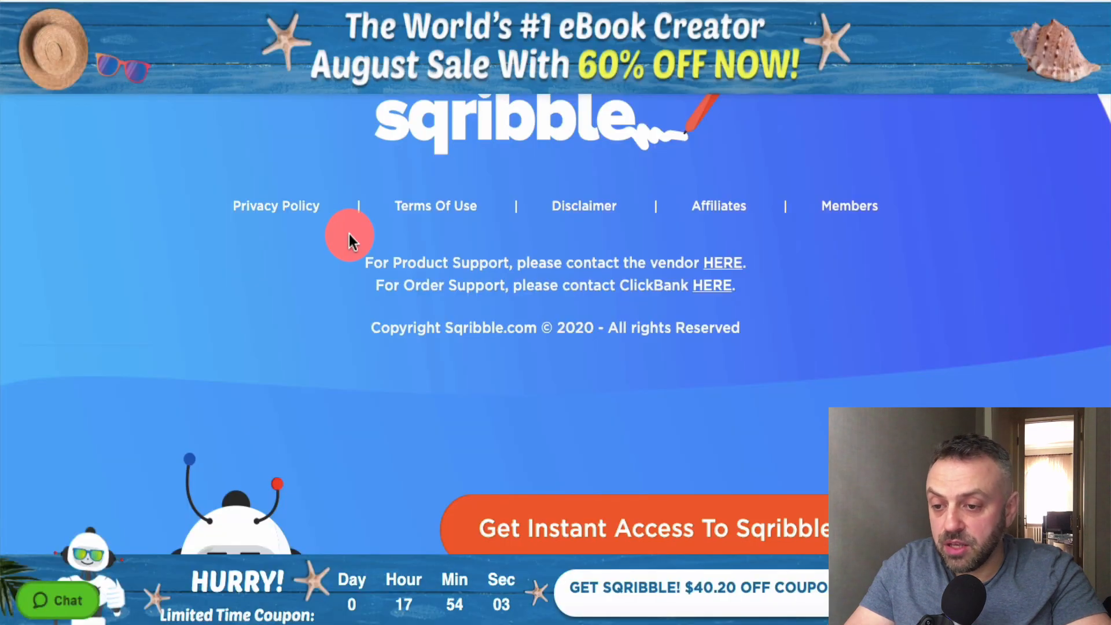
# Review the Sqribble sales page for ad copy and highlight its main headline about creating eBooks and reports in 5 minutes
pyautogui.scroll(20, 349, 234)
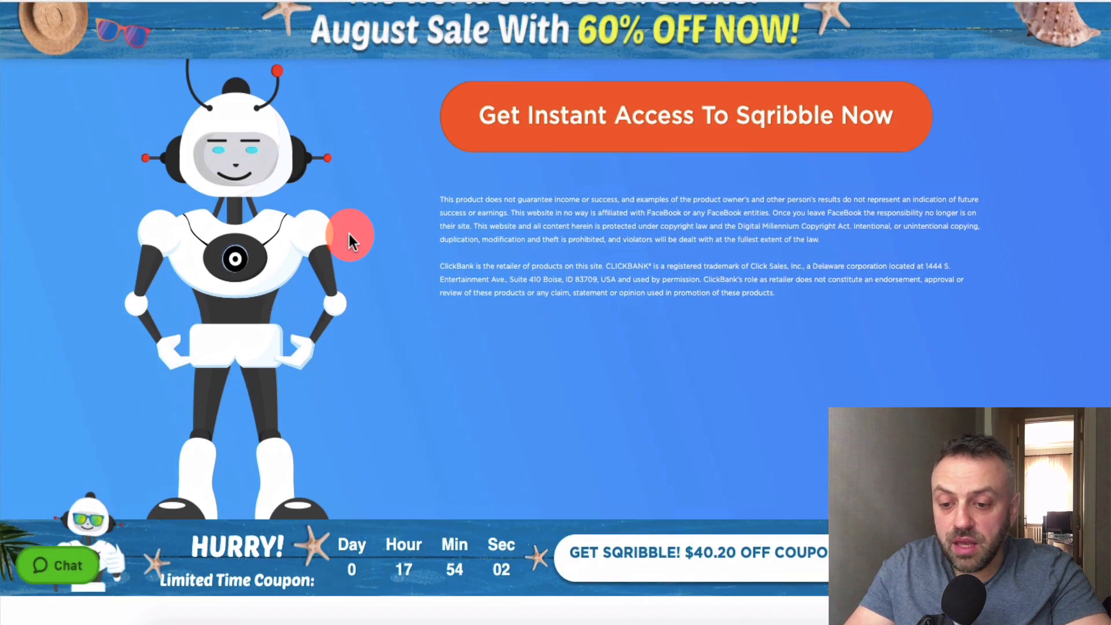
pyautogui.scroll(20, 349, 234)
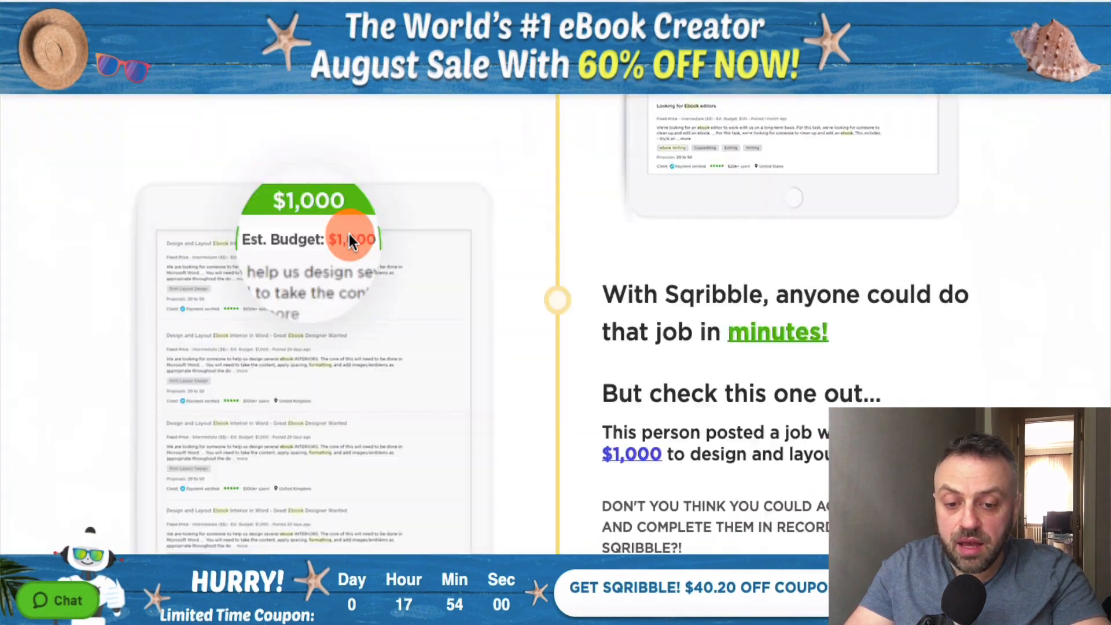
pyautogui.scroll(10, 349, 234)
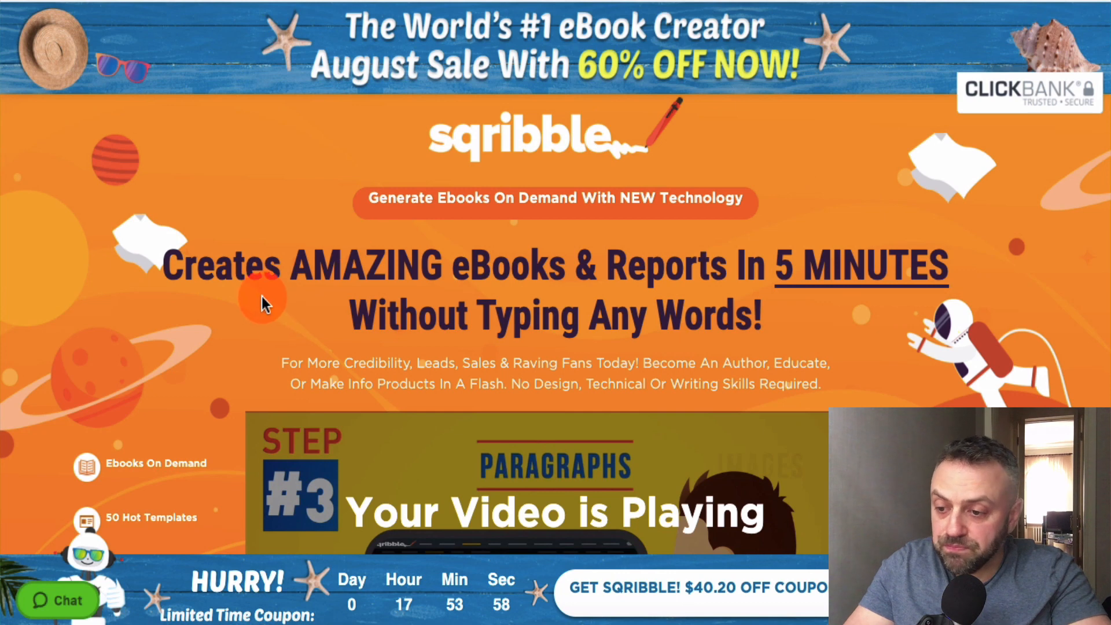
pyautogui.moveTo(166, 266); pyautogui.dragTo(838, 297)
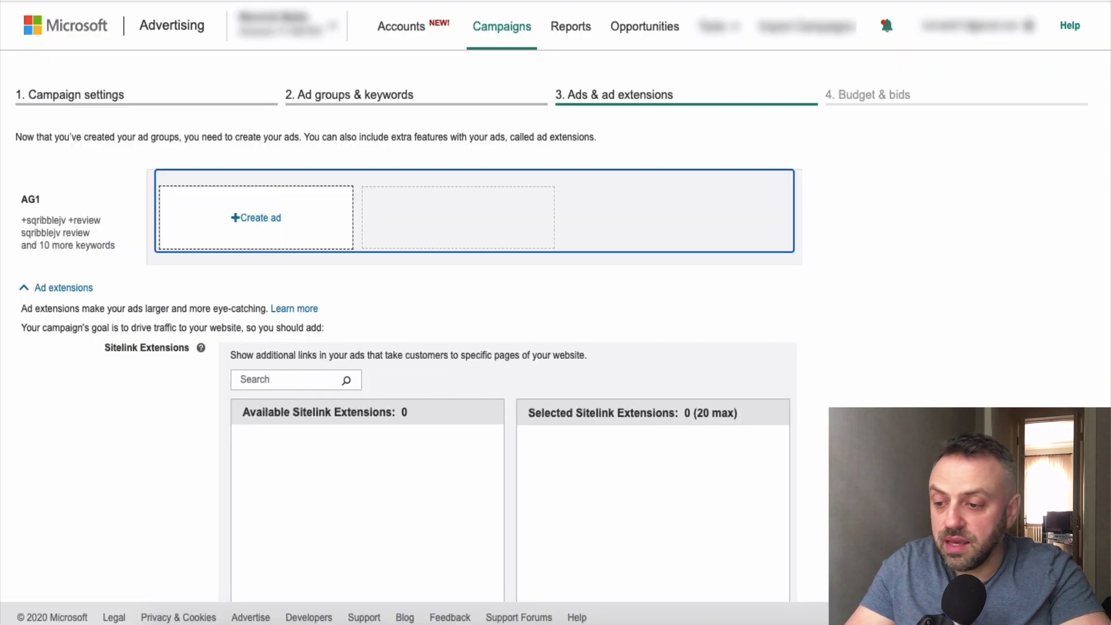
# Start an expanded text ad for ad group AG1 and enter example.com as its final URL
pyautogui.click(270, 223)
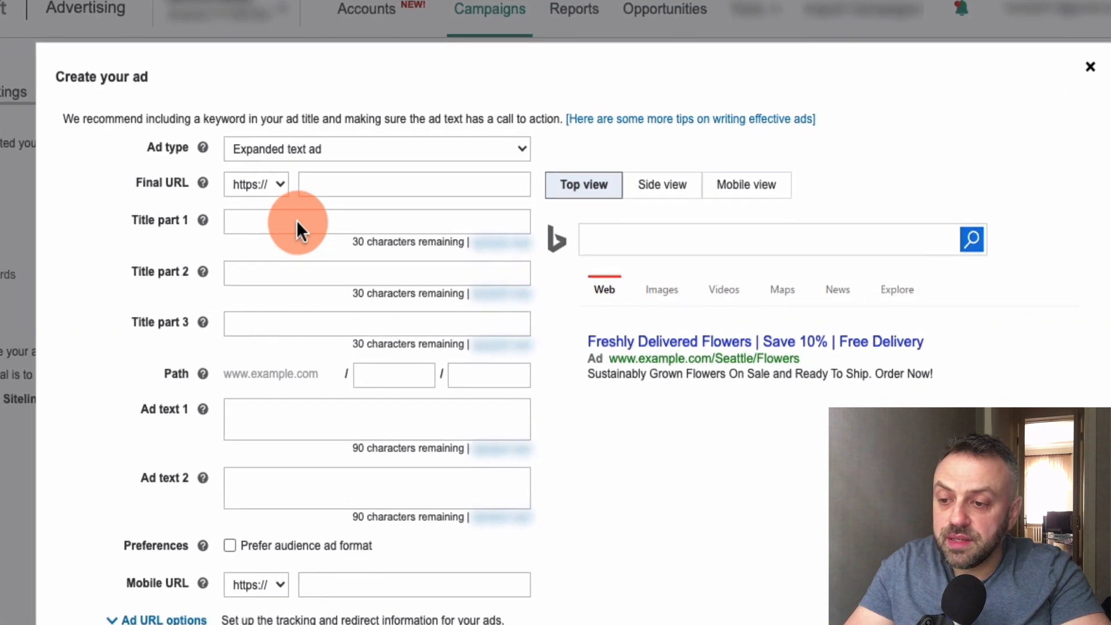
pyautogui.click(374, 186)
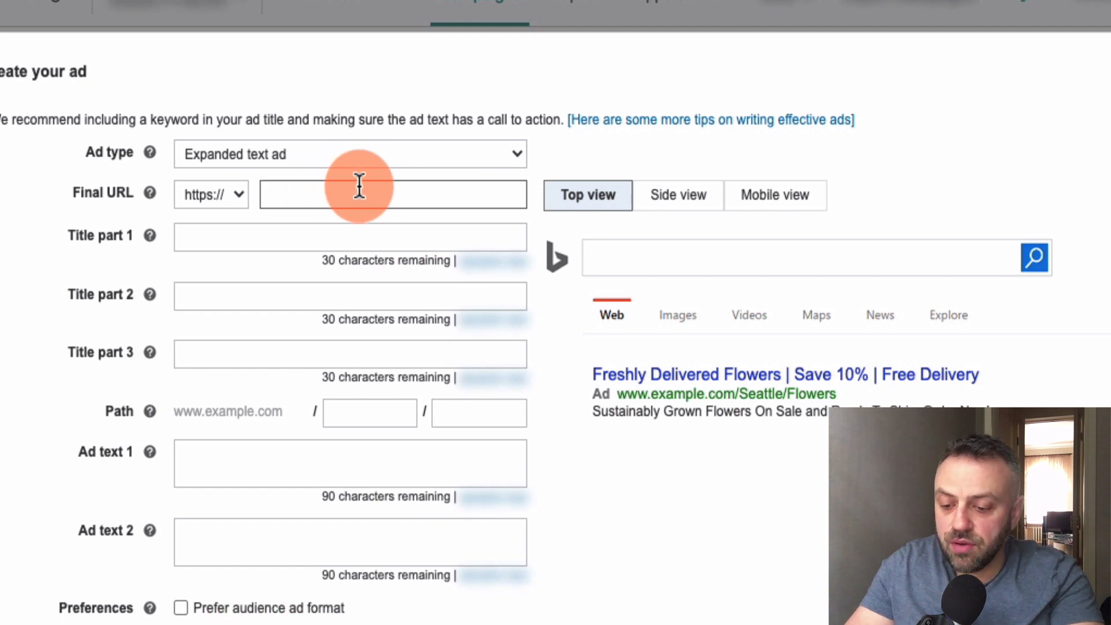
pyautogui.write('example.com')
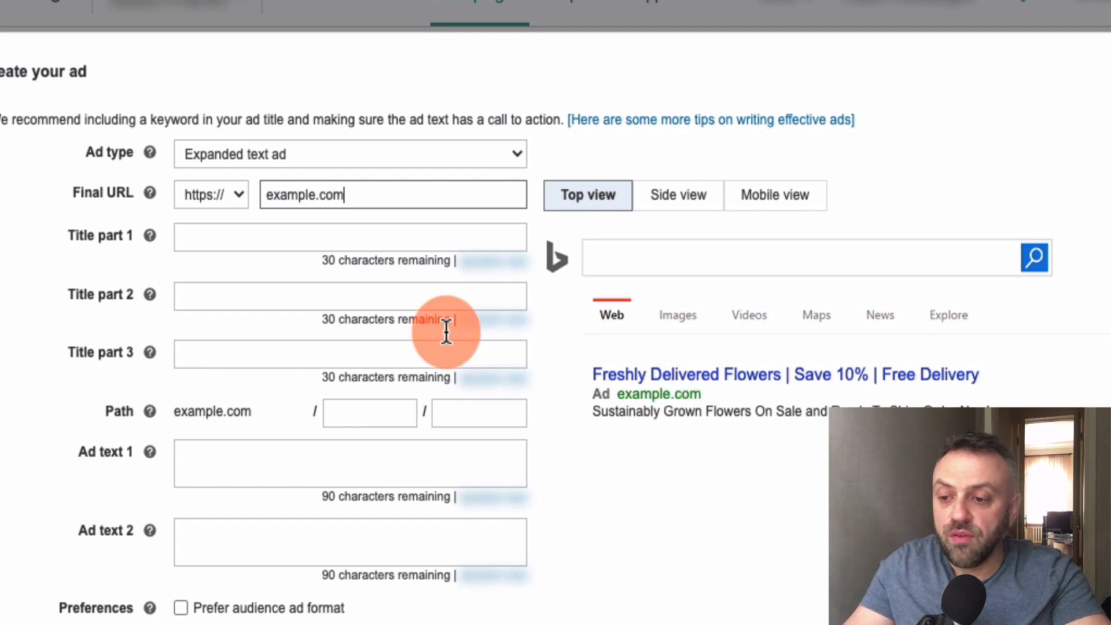
# Try clickbank.net as the ad's final URL and clear the field again
pyautogui.hotkey('ctrl', 'a')
pyautogui.write('clickbank.net')
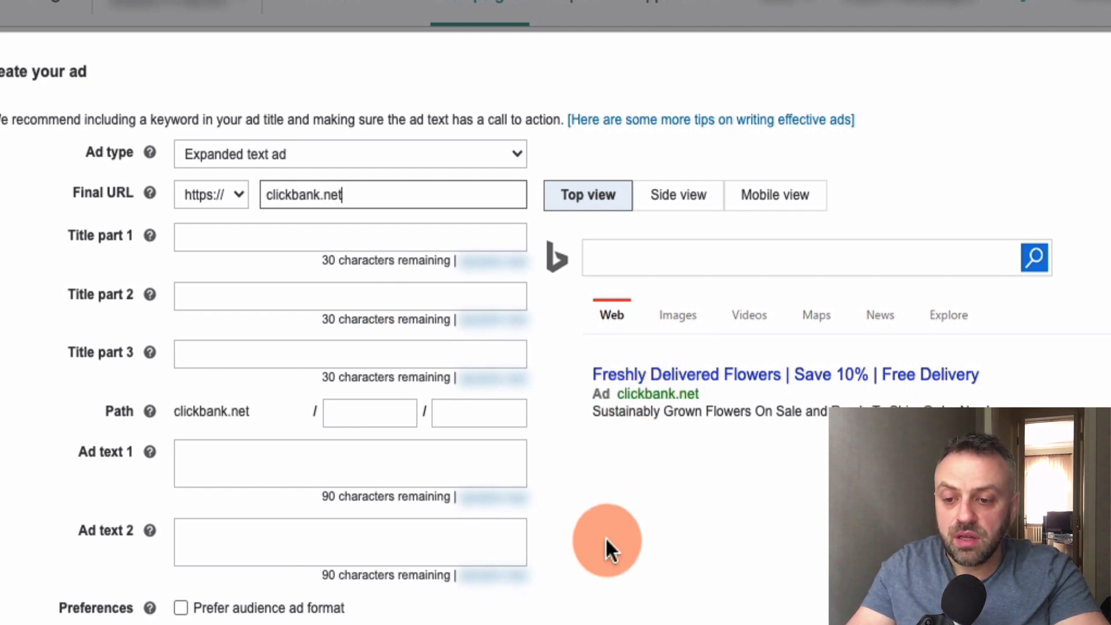
pyautogui.hotkey('ctrl', 'a')
pyautogui.press('BackSpace')
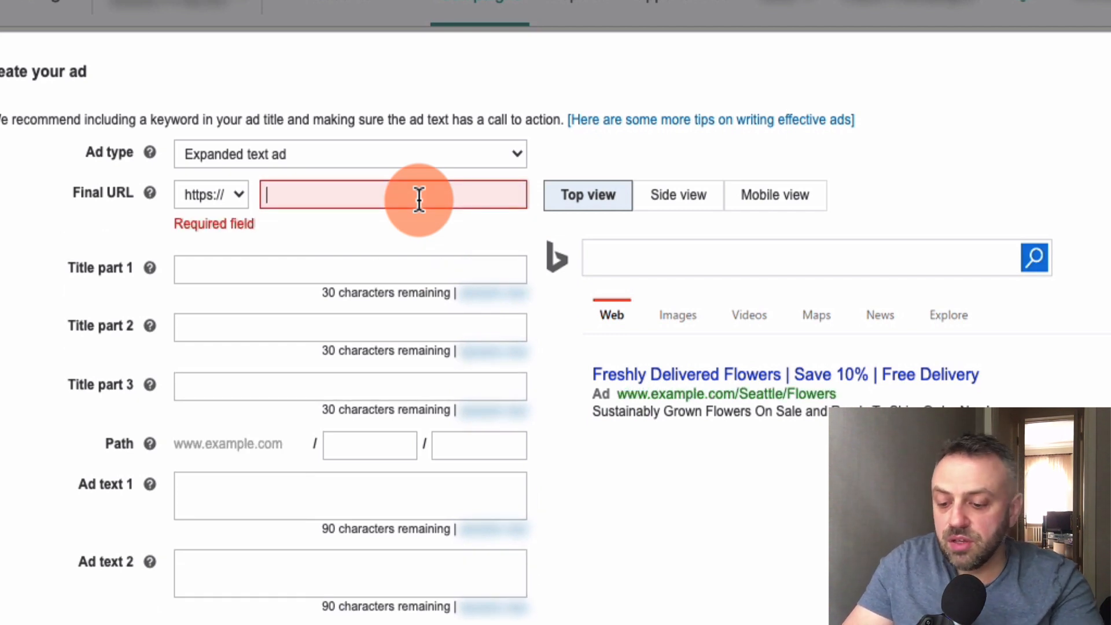
# Set the ad's final URL to ebooktoolkit.com
pyautogui.write('ebookmastery')
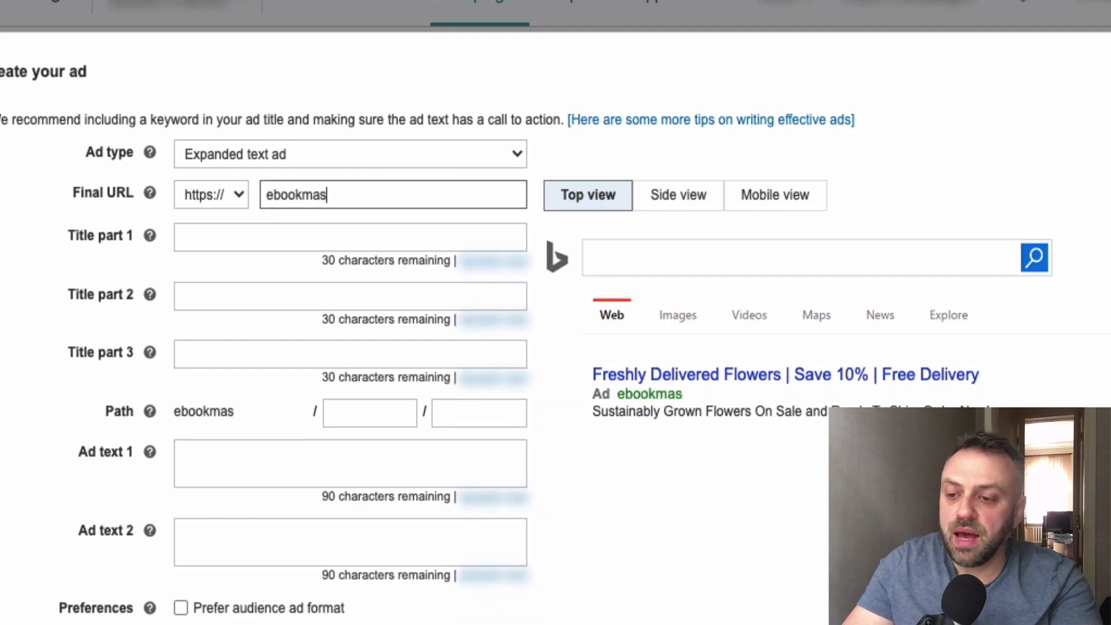
pyautogui.press('BackSpace')
pyautogui.press('BackSpace')
pyautogui.press('BackSpace')
pyautogui.press('BackSpace')
pyautogui.press('BackSpace')
pyautogui.press('BackSpace')
pyautogui.press('BackSpace')
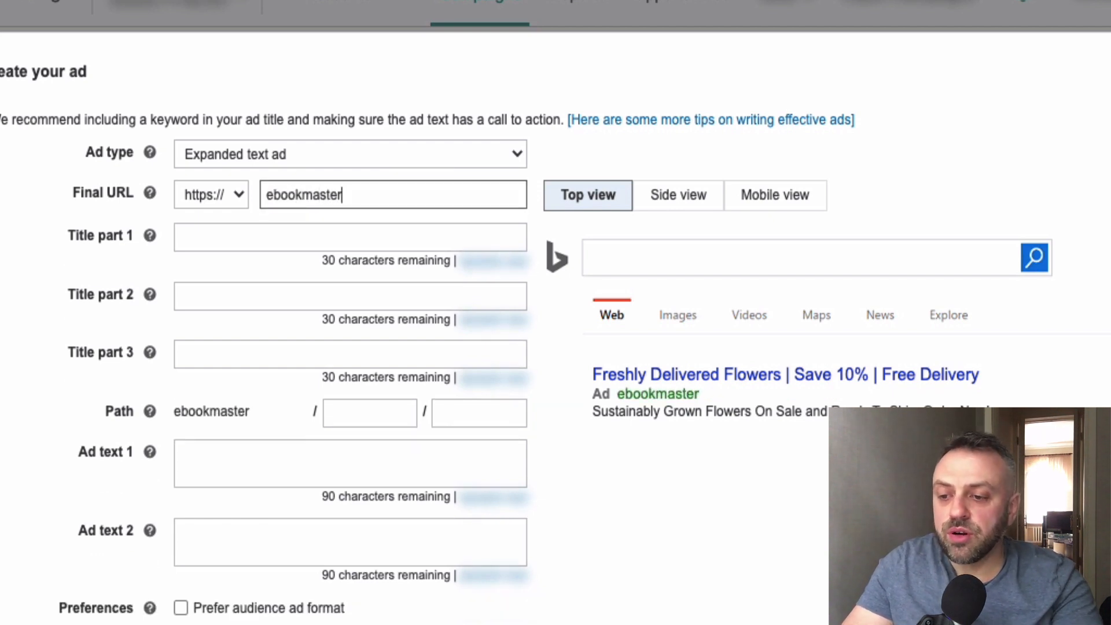
pyautogui.write('creator')
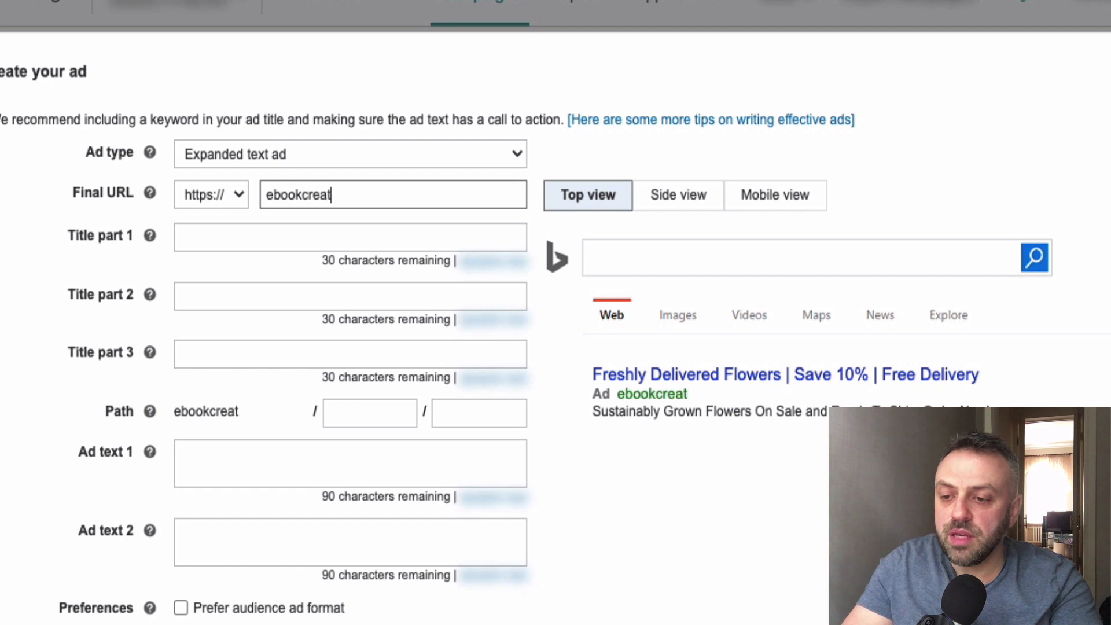
pyautogui.press('BackSpace')
pyautogui.press('BackSpace')
pyautogui.press('BackSpace')
pyautogui.press('BackSpace')
pyautogui.press('BackSpace')
pyautogui.press('BackSpace')
pyautogui.press('BackSpace')
pyautogui.write('toolkit')
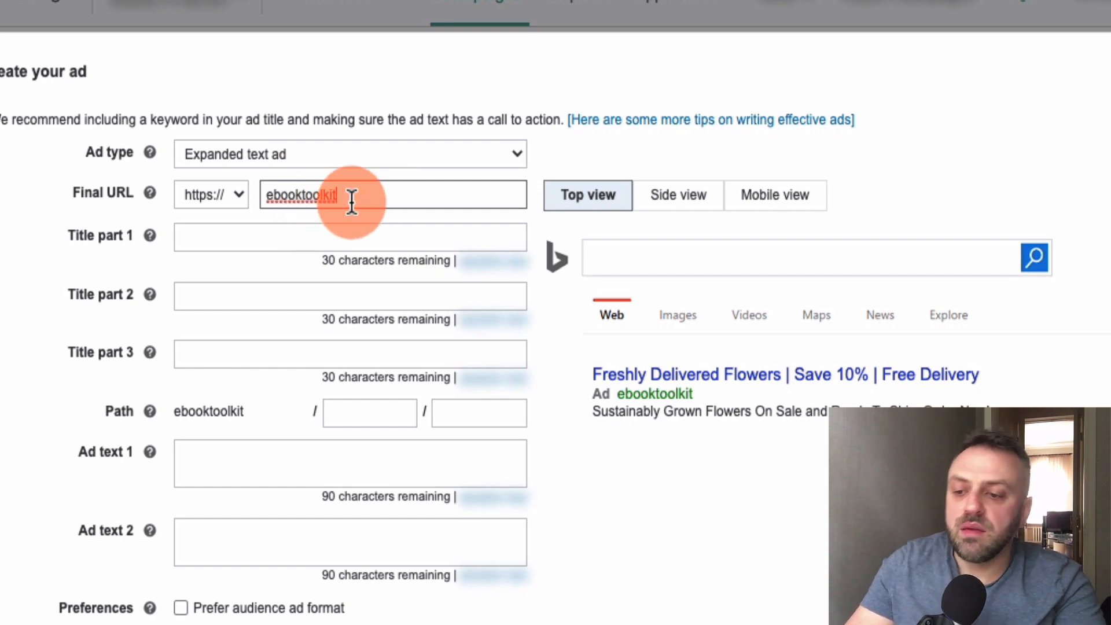
pyautogui.write('.com')
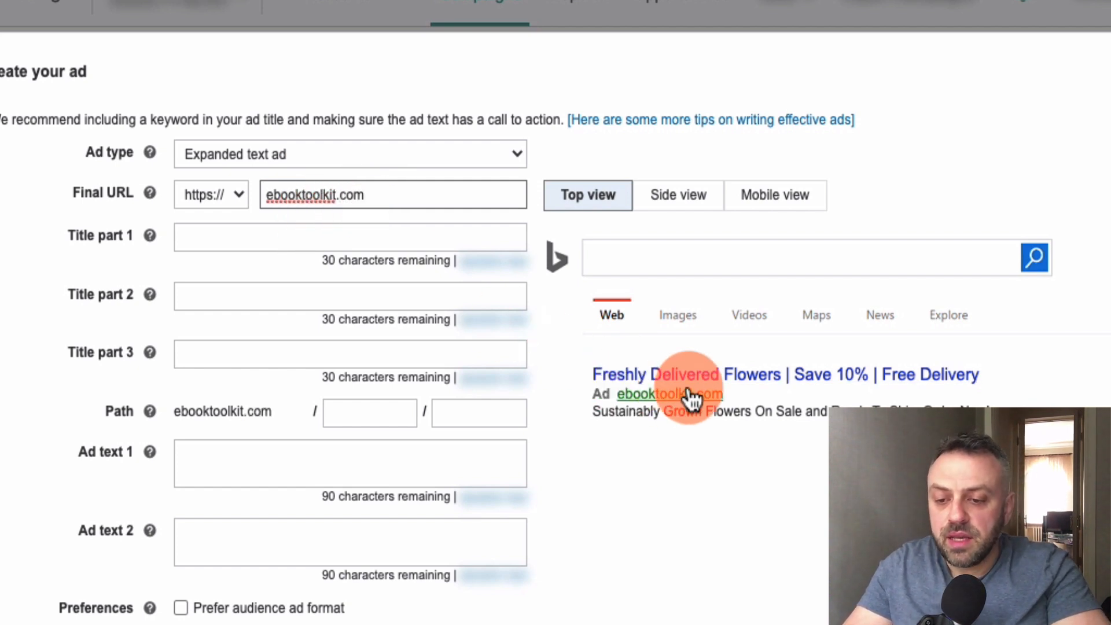
# Fill title part 1 with "Creates AMAZING eBooks & Reports" and title part 2 with the headline's remainder, "In 5 MINUTES Without Typing Any Words!"
pyautogui.click(273, 246)
pyautogui.write('Creates AMAZING eBooks & Reports In 5 MINUTES Without Typing Any Words!')
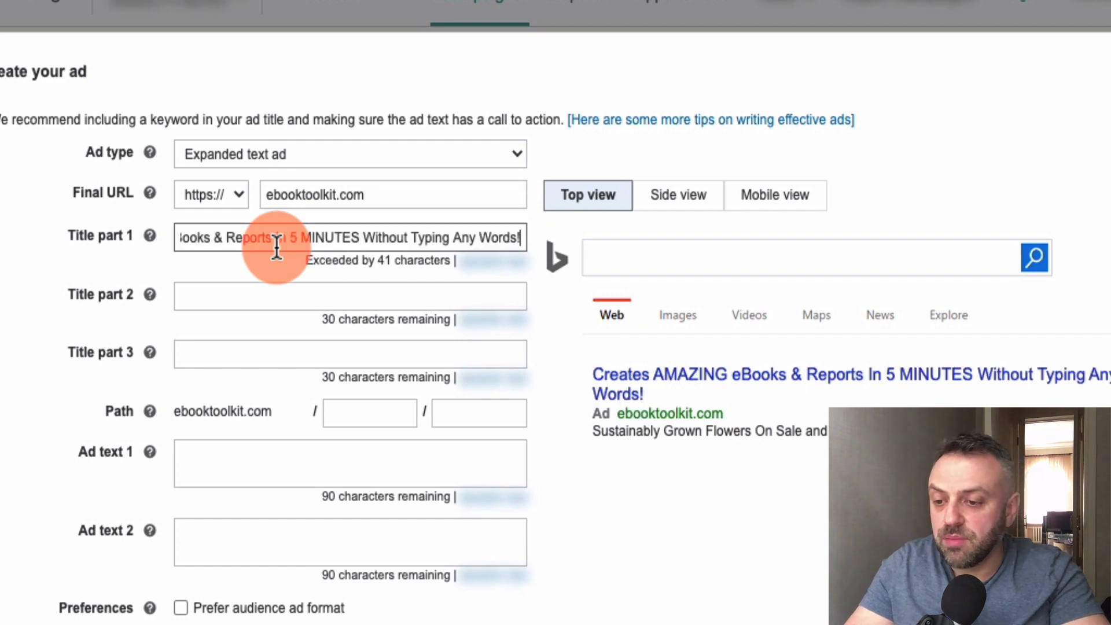
pyautogui.click(336, 232)
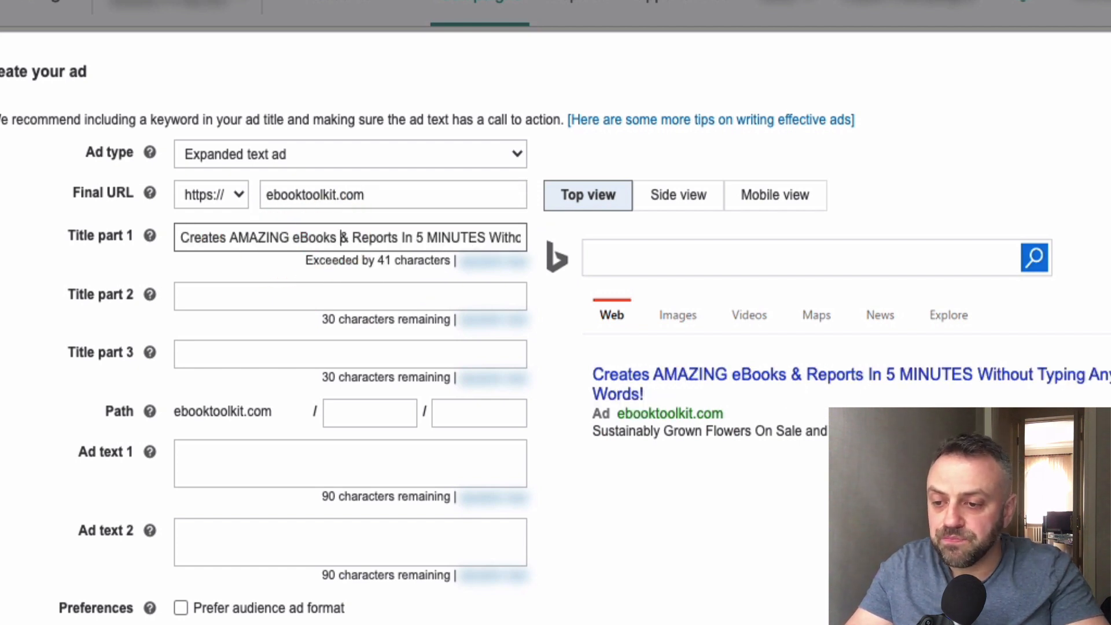
pyautogui.click(401, 237)
pyautogui.hotkey('shift', 'End')
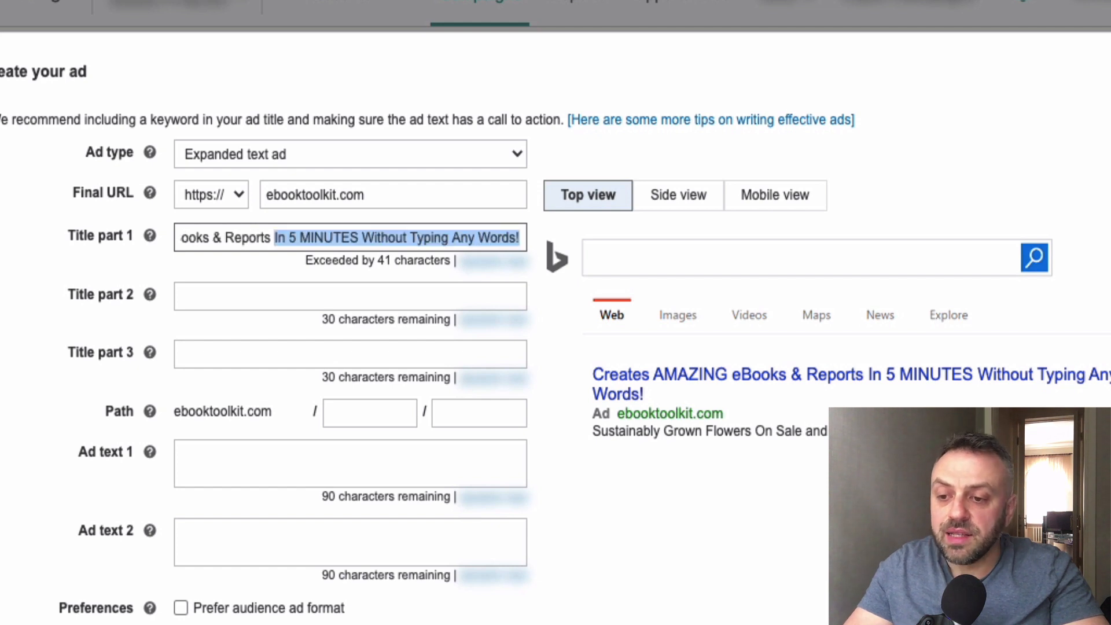
pyautogui.press('BackSpace')
pyautogui.hotkey('ctrl', 'z')
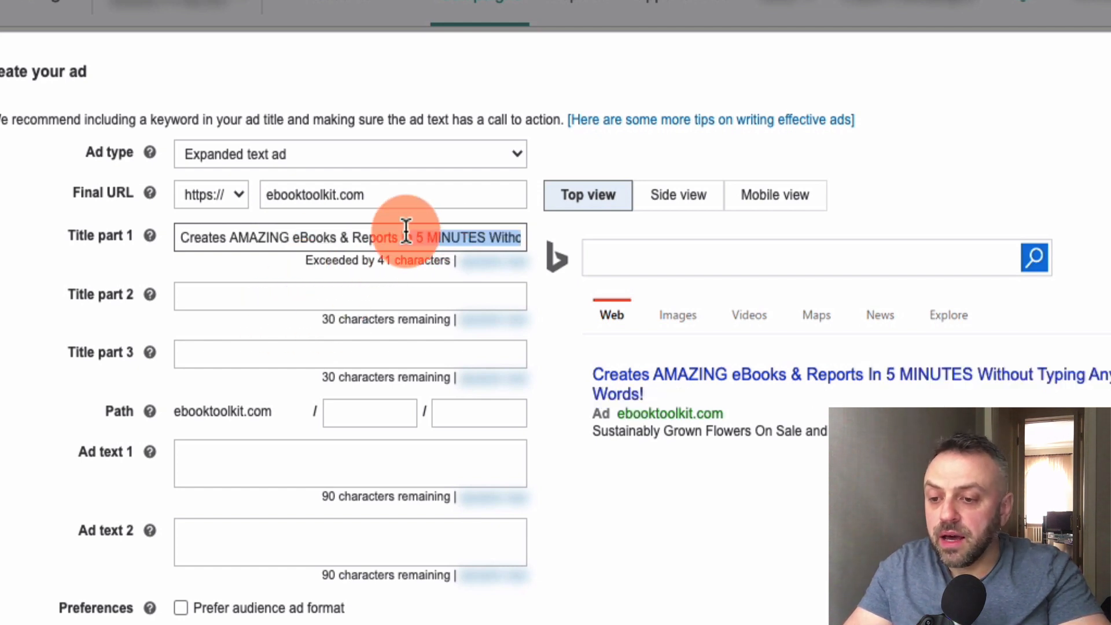
pyautogui.hotkey('ctrl', 'x')
pyautogui.click(336, 296)
pyautogui.hotkey('ctrl', 'v')
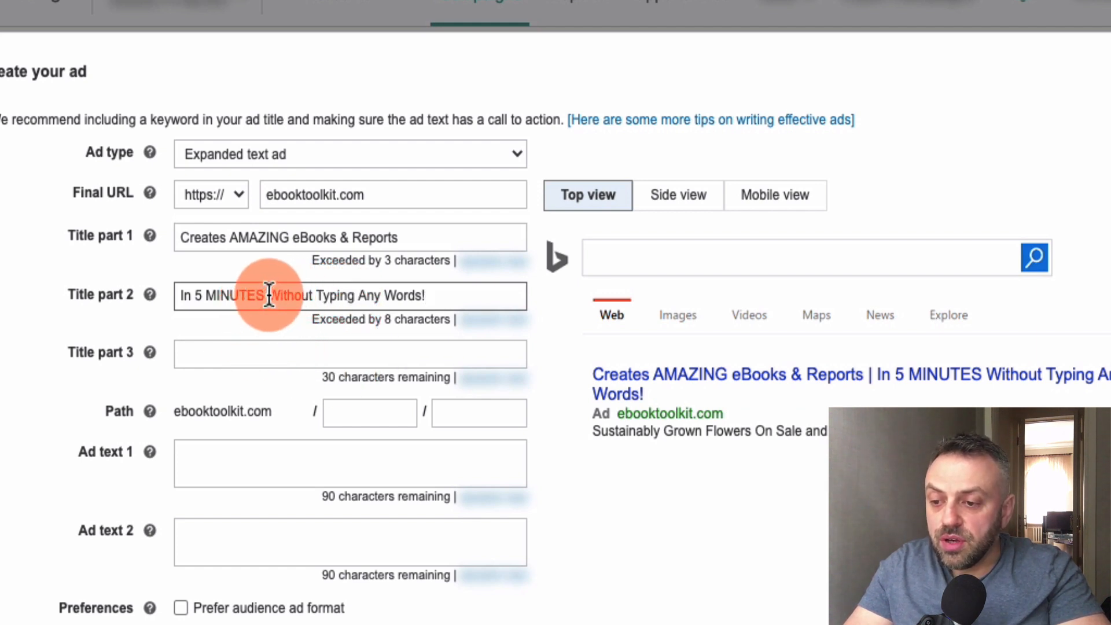
# Move "Without Typing Any Words!" from title part 2 to title part 3
pyautogui.moveTo(268, 295); pyautogui.dragTo(515, 295)
pyautogui.press('BackSpace')
pyautogui.click(345, 360)
pyautogui.hotkey('ctrl', 'v')
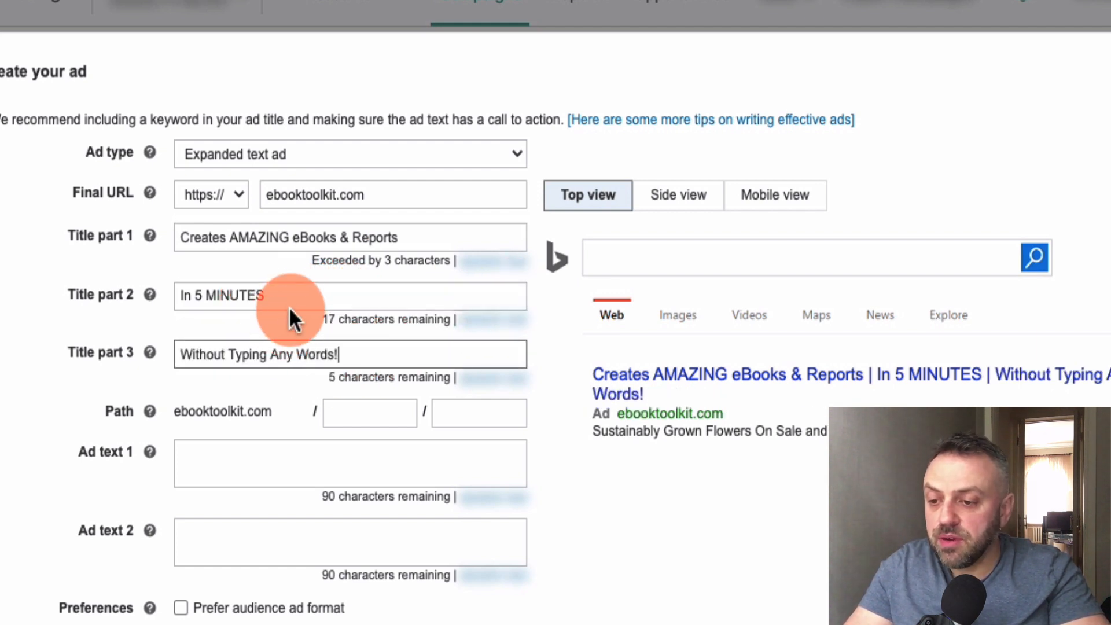
# Reword the three title parts to "Create Amazing eBooks", "In Just 5 Minutes" and "Without Typing Any Words"
pyautogui.click(295, 303)
pyautogui.press('Home')
pyautogui.press('Right')
pyautogui.press('Right')
pyautogui.press('Right')
# Fill in ad text 1 with "For More Credibility, Leads, Sales & Raving Fans Today"
pyautogui.click(268, 454)
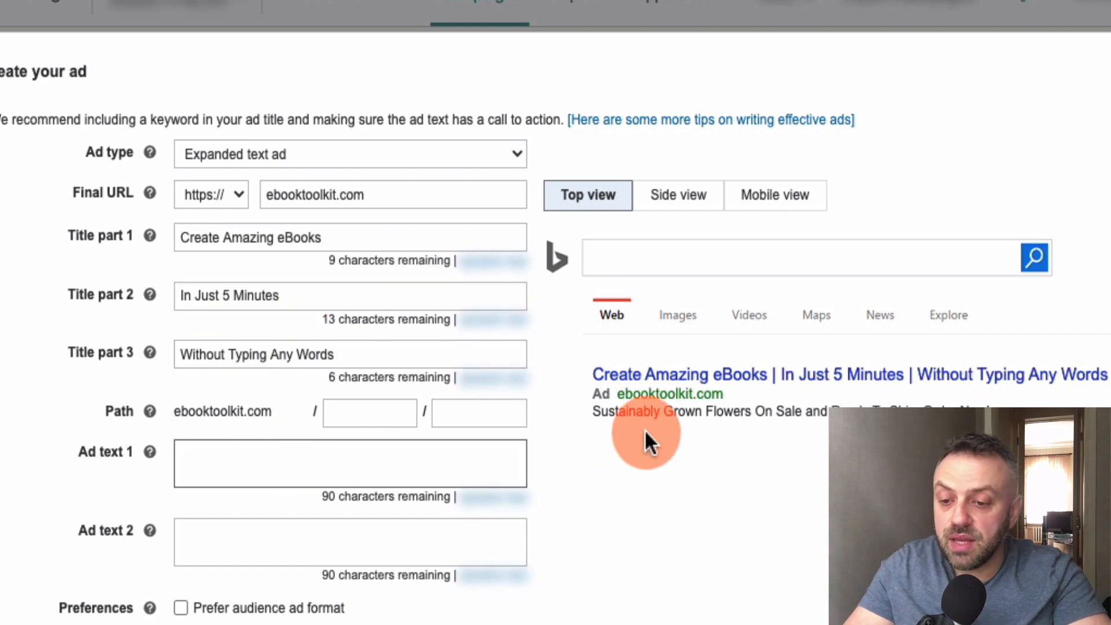
pyautogui.write('f')
pyautogui.press('BackSpace')
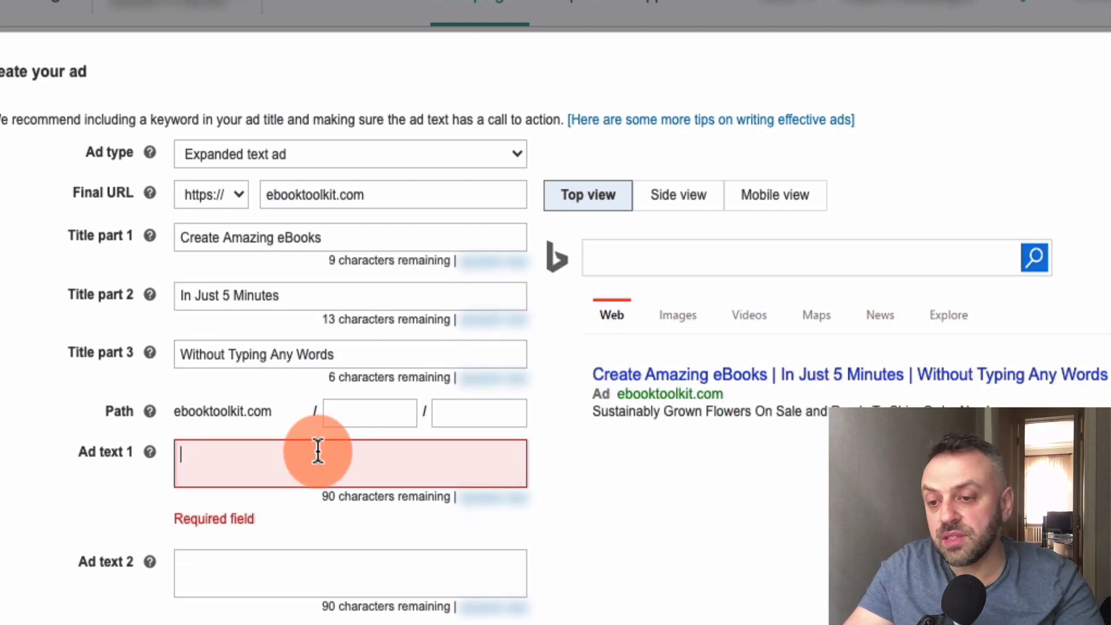
# Shorten ad text 2 to "Become An Author, Educate, Or Make Info Products In A Flash." by removing the sentence about required skills
pyautogui.moveTo(220, 550); pyautogui.dragTo(590, 554)
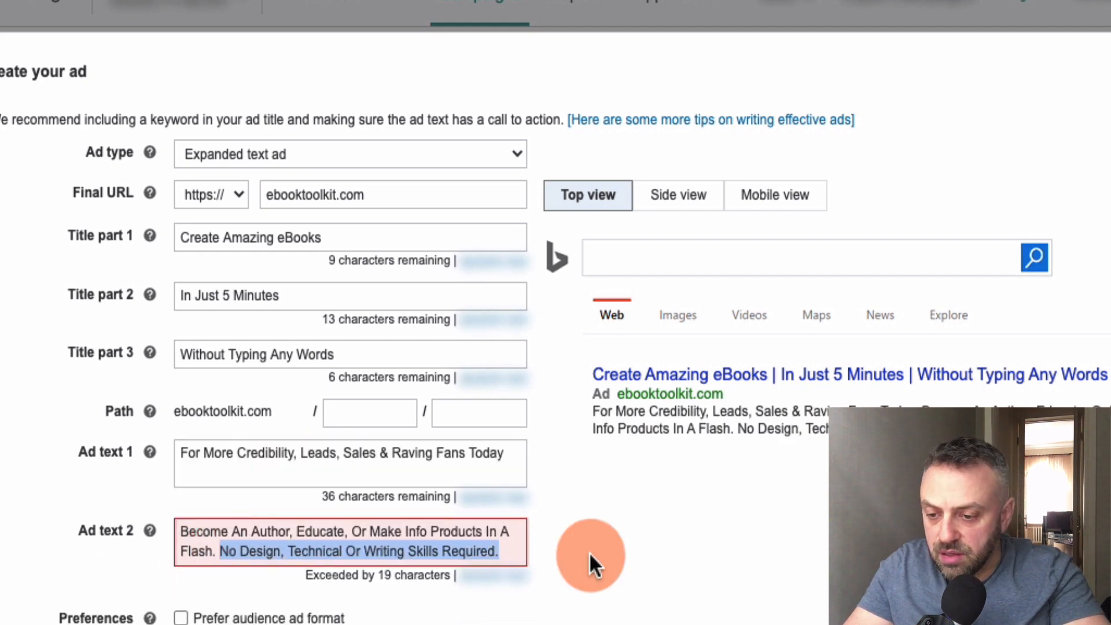
pyautogui.press('BackSpace')
pyautogui.press('BackSpace')
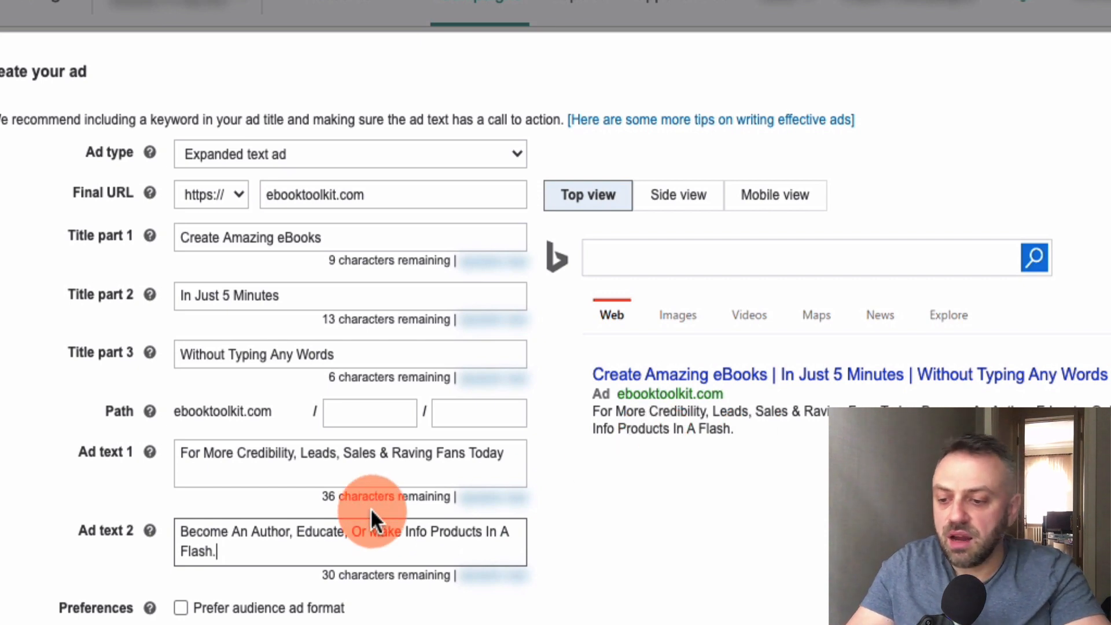
# Save the finished expanded text ad to ad group AG1
pyautogui.scroll(-4, 197, 575)
pyautogui.scroll(2, 197, 574)
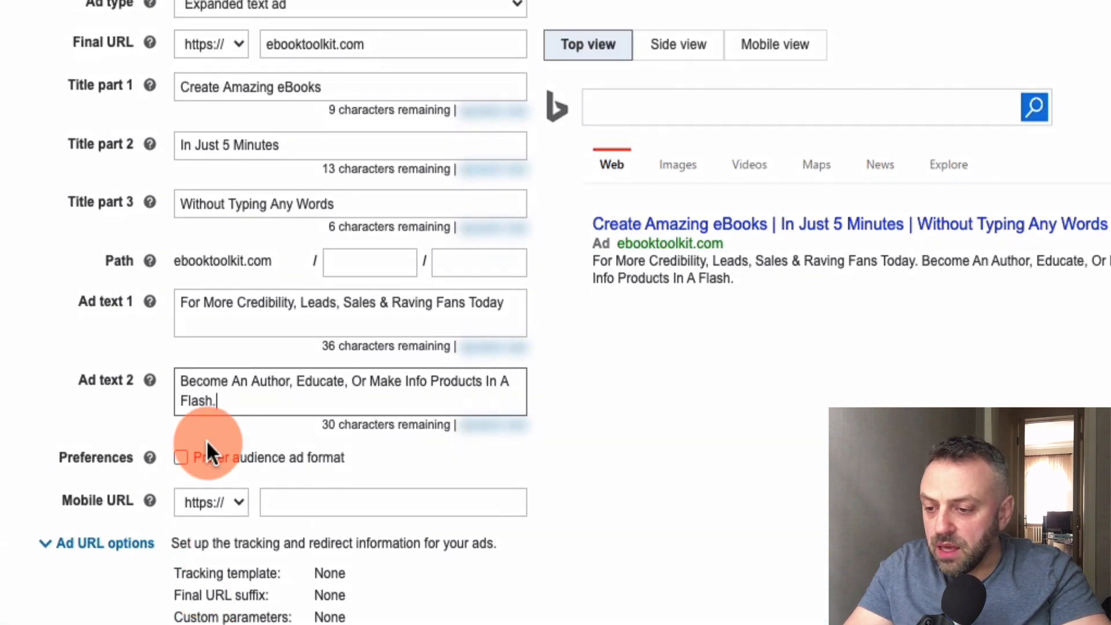
pyautogui.scroll(3, 123, 513)
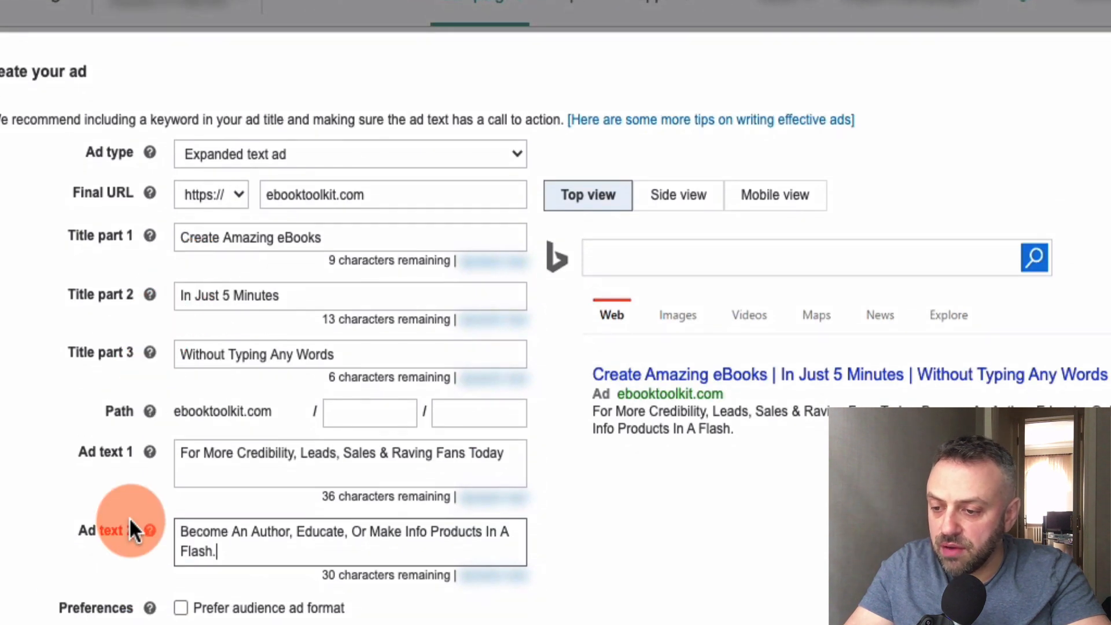
pyautogui.scroll(-3, 110, 613)
pyautogui.click(106, 616)
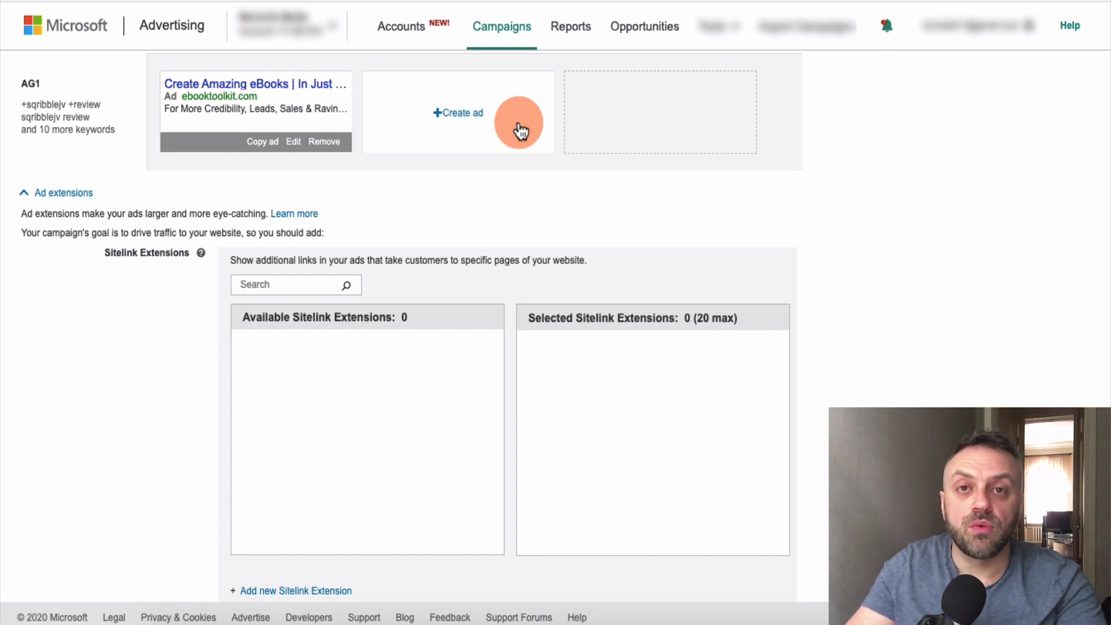
# Review the available ad extensions, add the Price Extensions section and start a new price extension
pyautogui.scroll(-6, 165, 440)
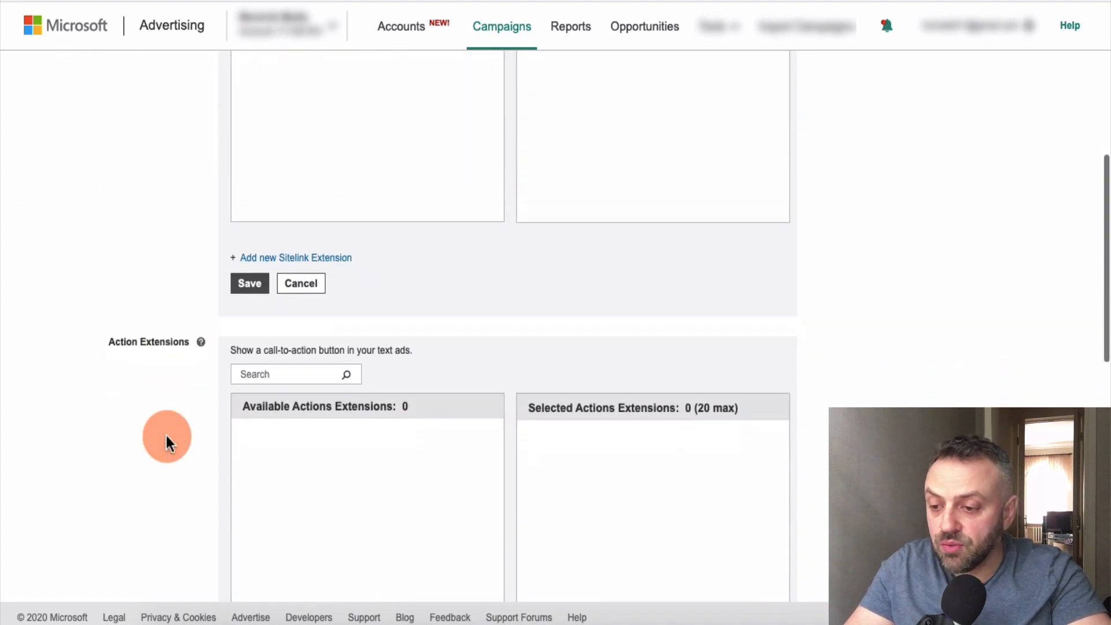
pyautogui.scroll(5, 205, 330)
pyautogui.scroll(2, 168, 327)
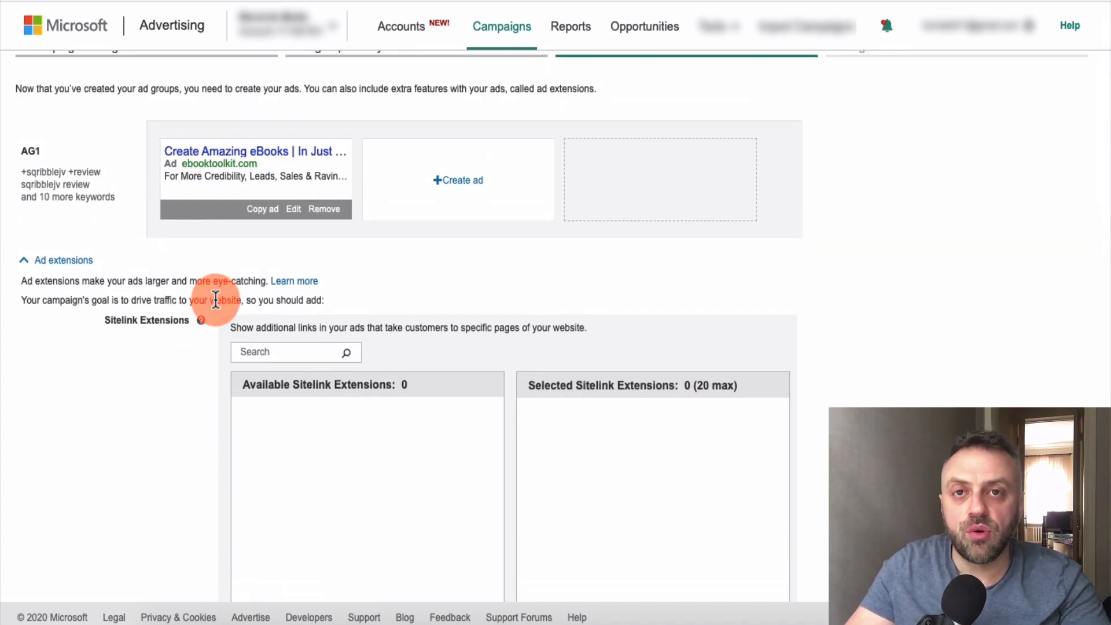
pyautogui.scroll(-10, 146, 379)
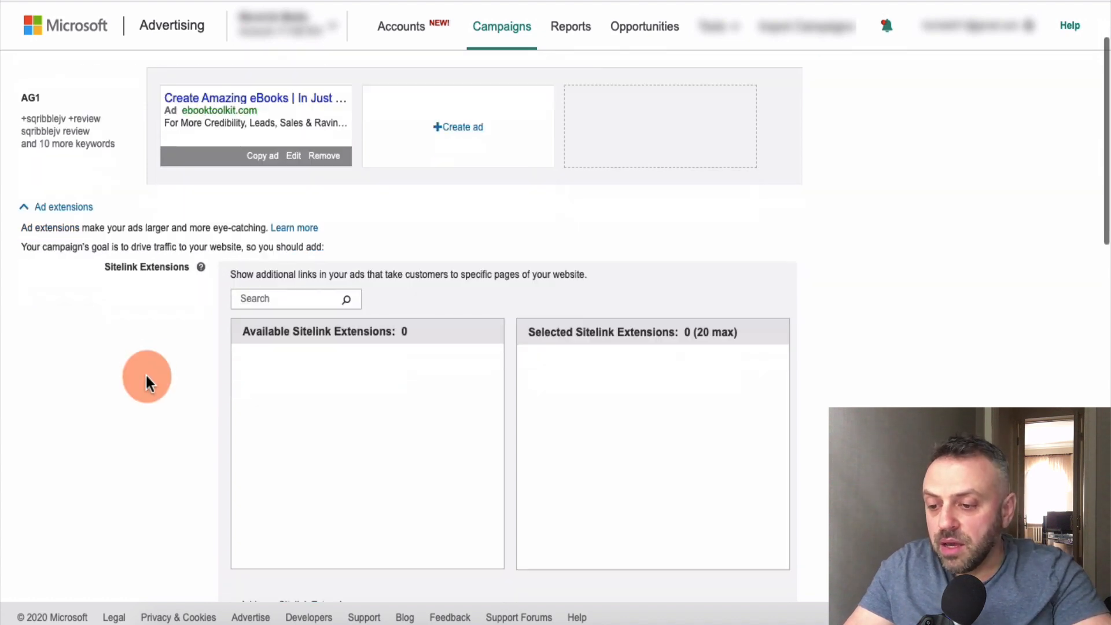
pyautogui.scroll(-7, 146, 379)
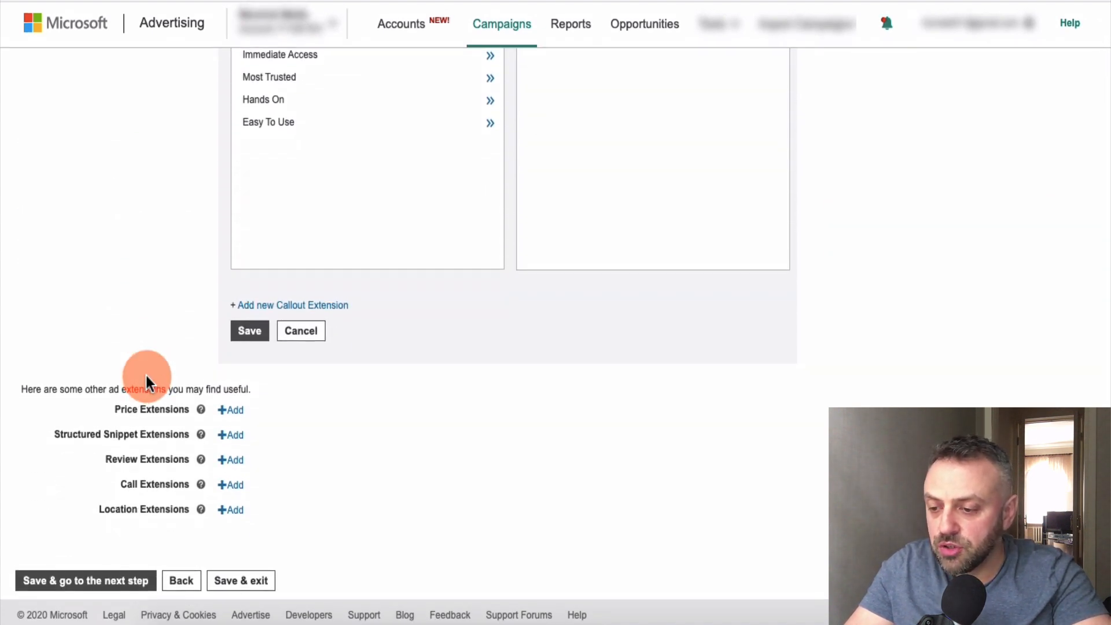
pyautogui.click(232, 414)
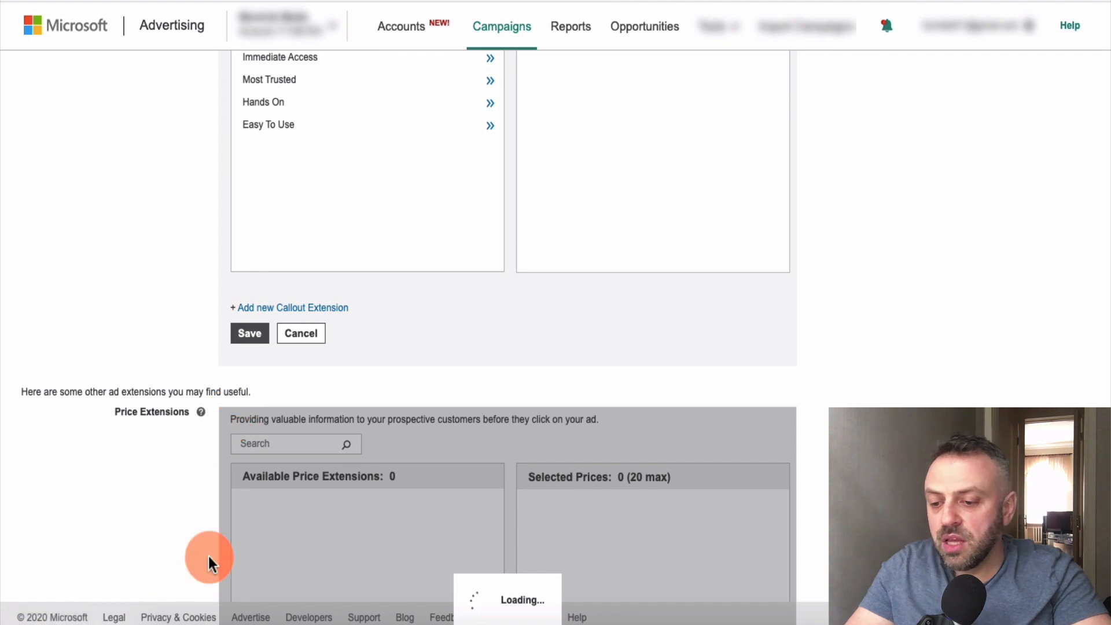
pyautogui.scroll(-4, 156, 524)
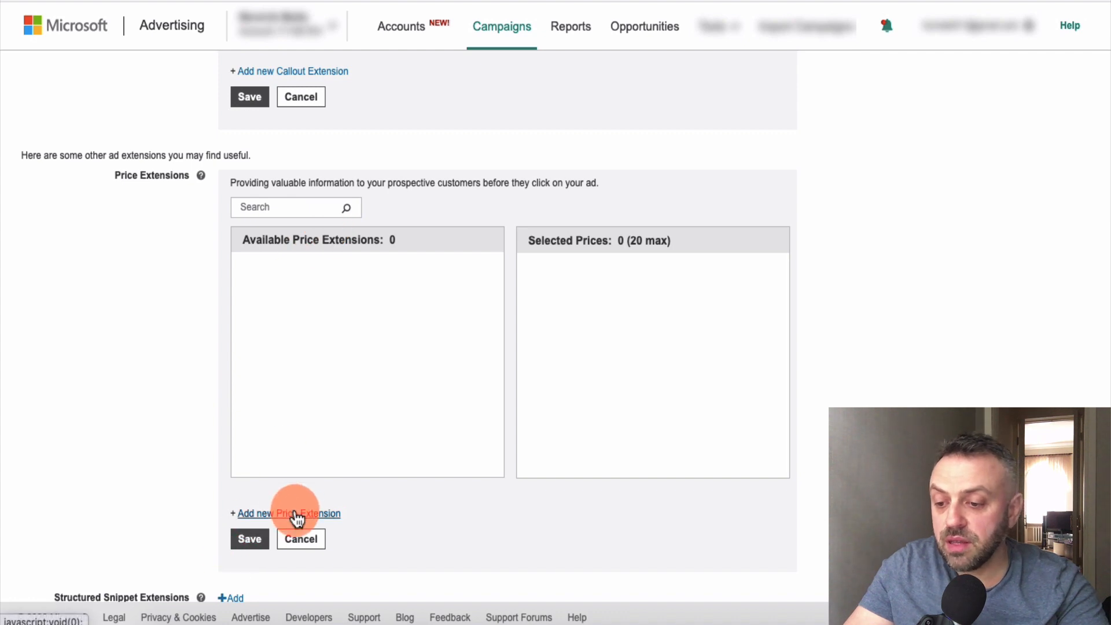
pyautogui.click(296, 514)
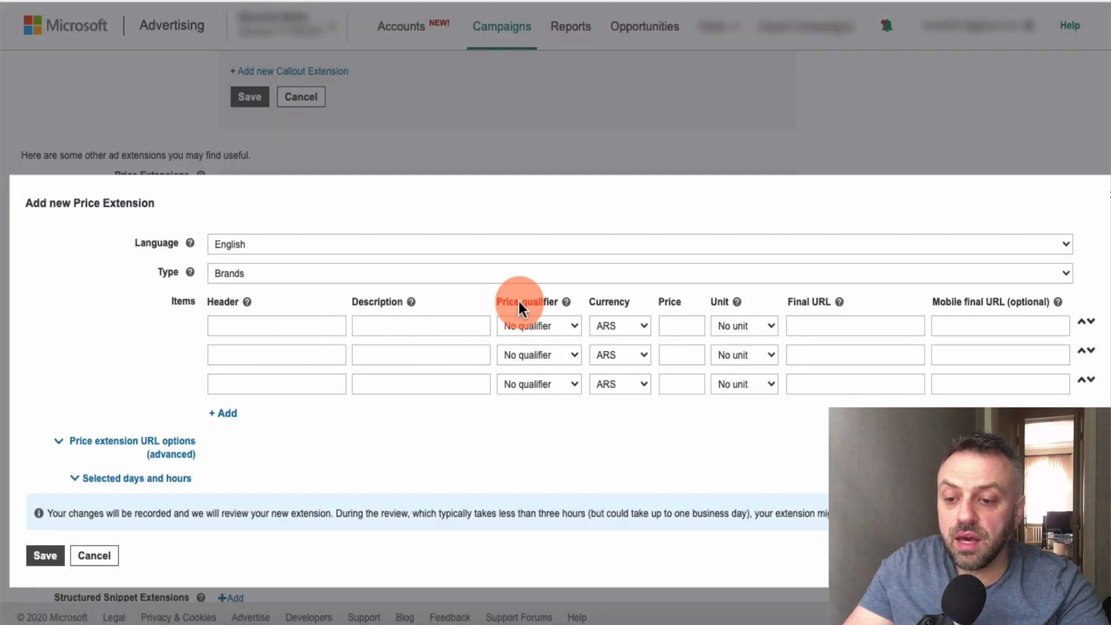
# Set the first price item to 67 USD with no qualifier and no unit
pyautogui.click(556, 327)
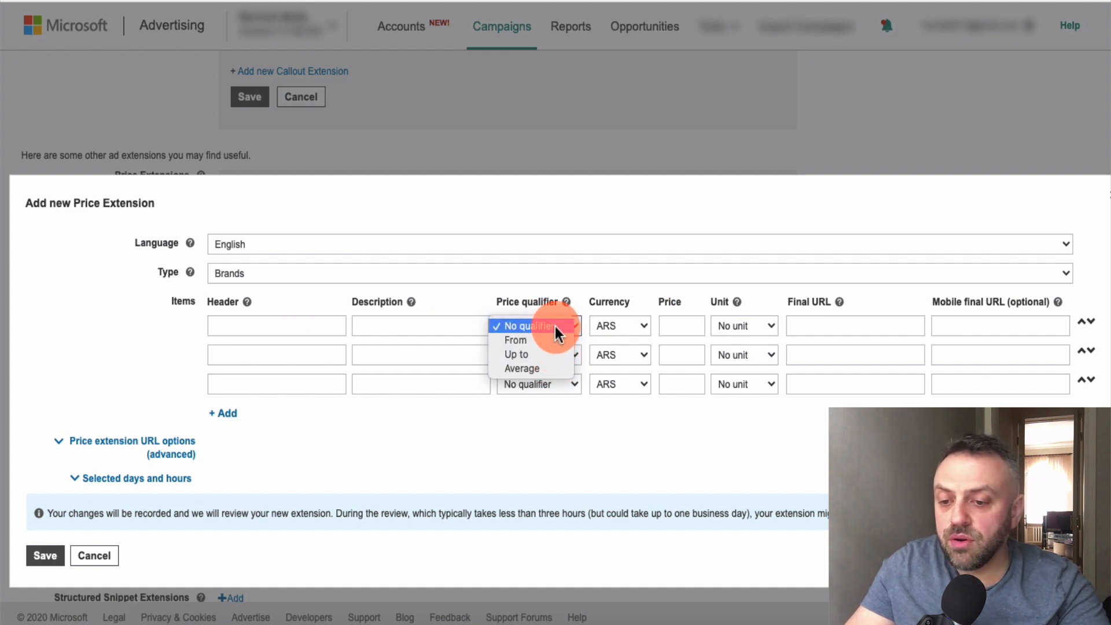
pyautogui.click(559, 327)
pyautogui.click(623, 327)
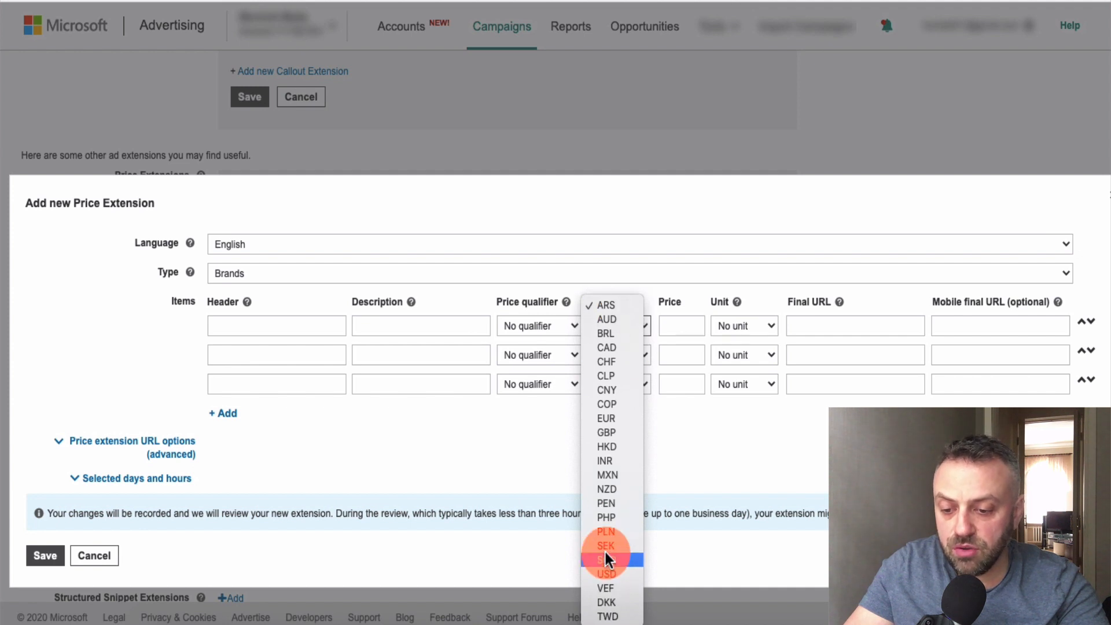
pyautogui.click(613, 576)
pyautogui.click(686, 331)
pyautogui.write('67')
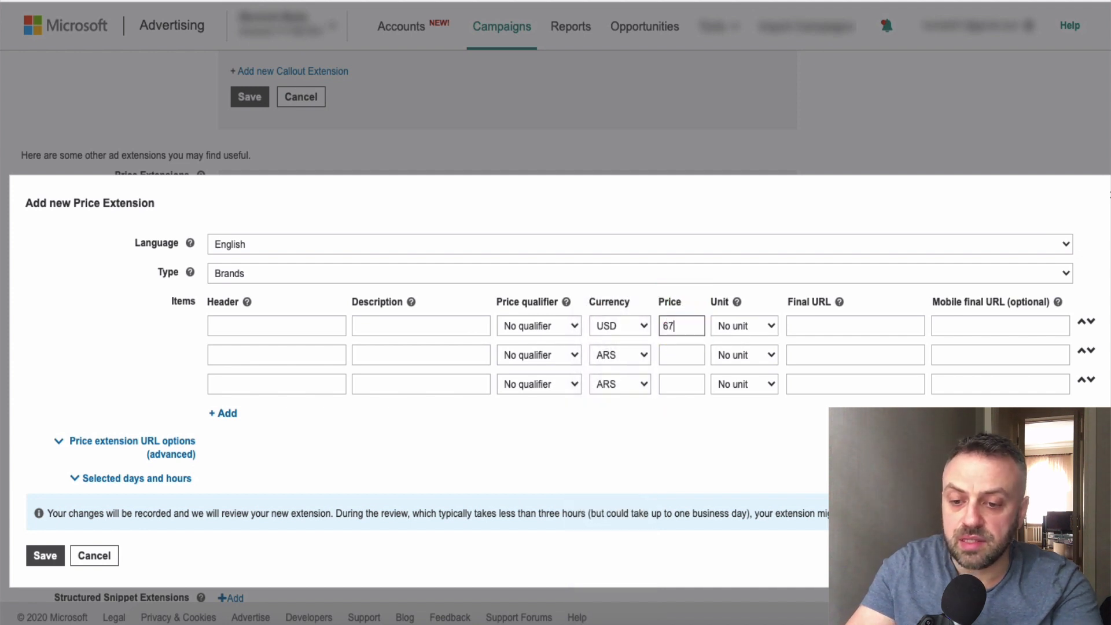
pyautogui.click(769, 328)
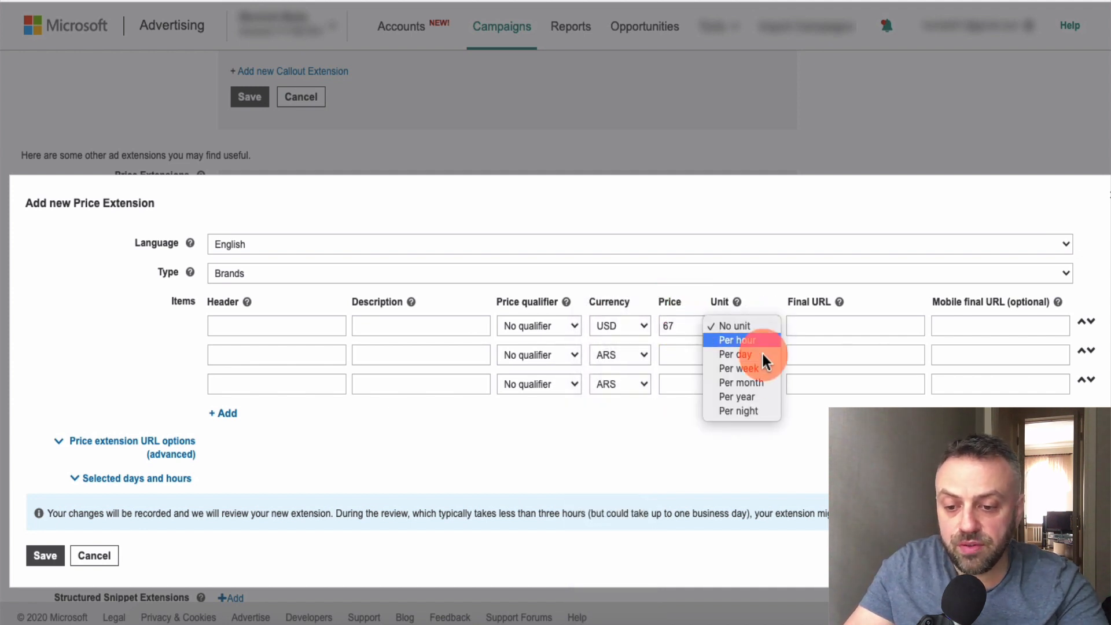
pyautogui.click(765, 330)
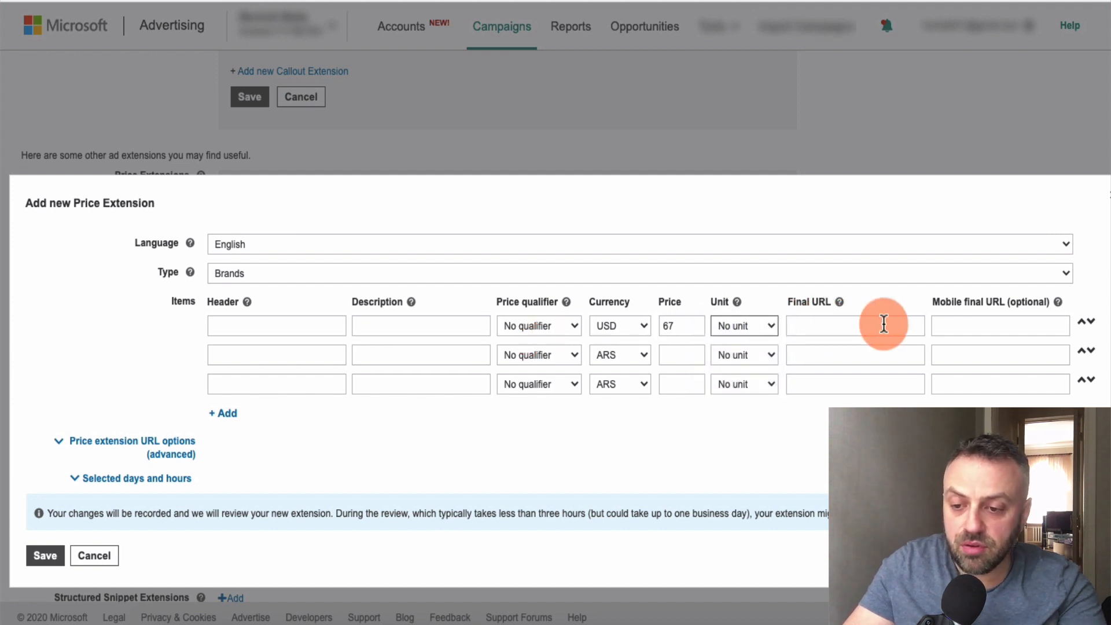
# Check the first item's price qualifier options and discard the new price extension without saving it
pyautogui.click(533, 325)
pyautogui.click(533, 325)
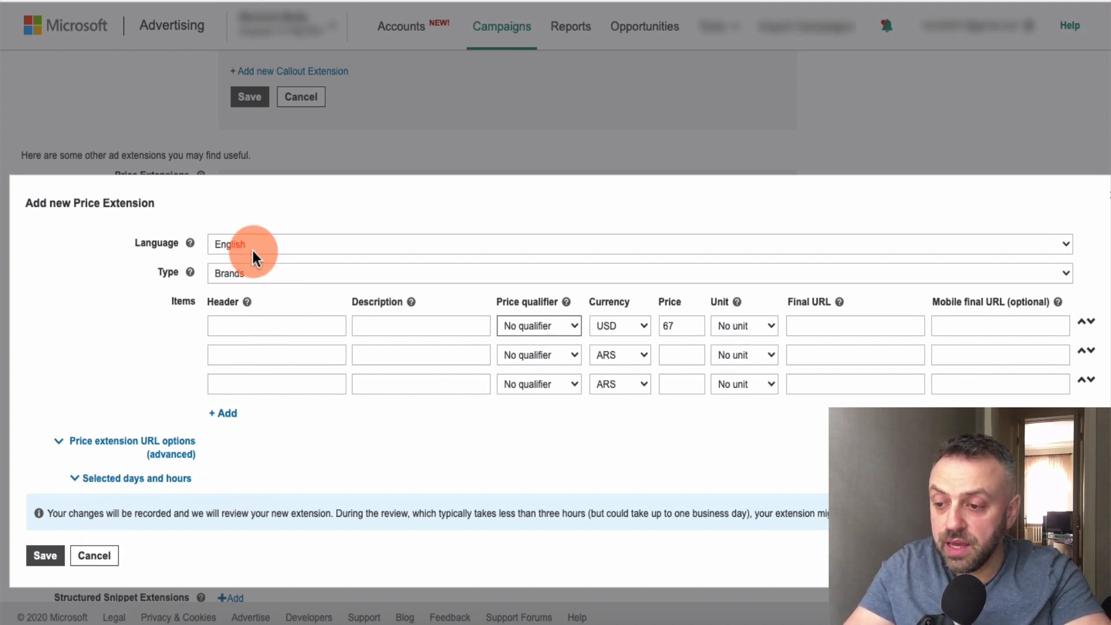
pyautogui.click(96, 556)
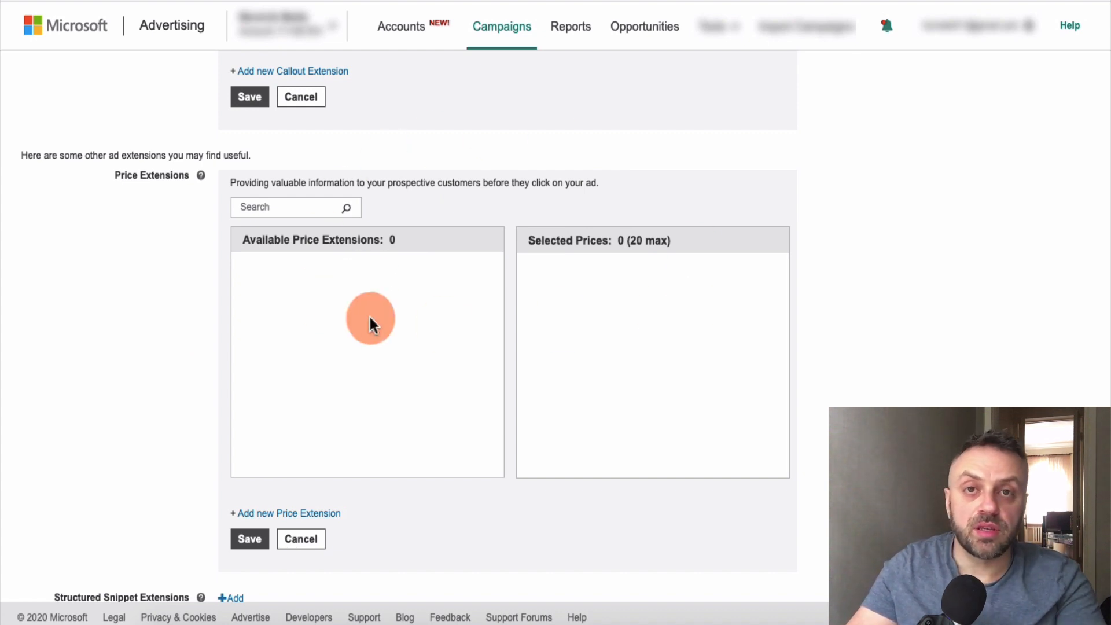
# Leave the remaining ad extensions unadded, save the extensions page and proceed to the final budget and bids step
pyautogui.scroll(-3, 193, 456)
pyautogui.click(96, 581)
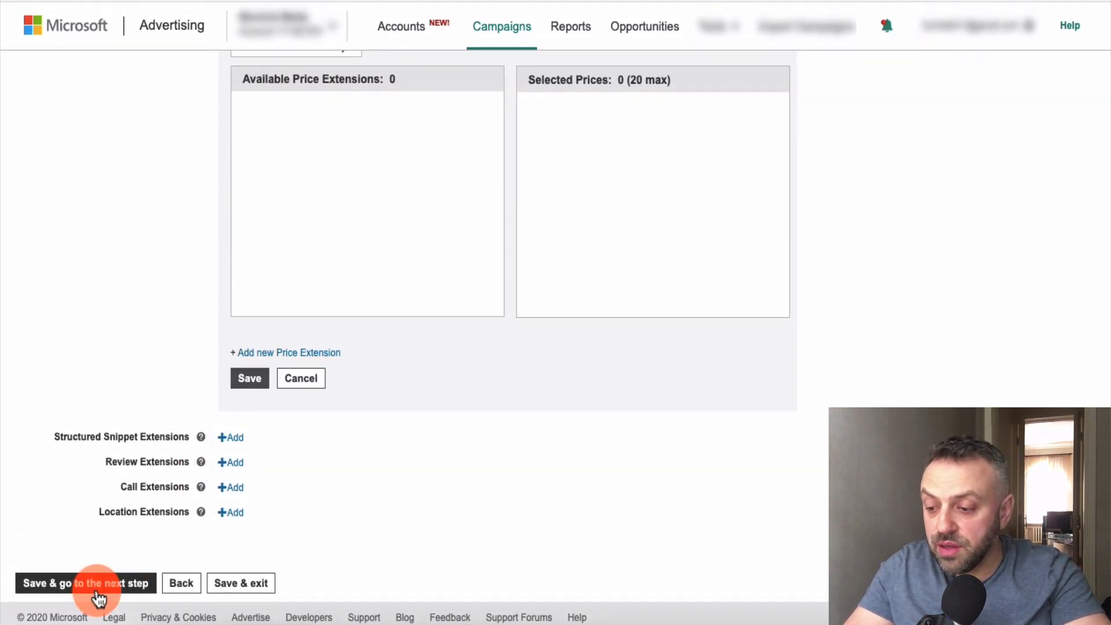
pyautogui.scroll(-5, 151, 336)
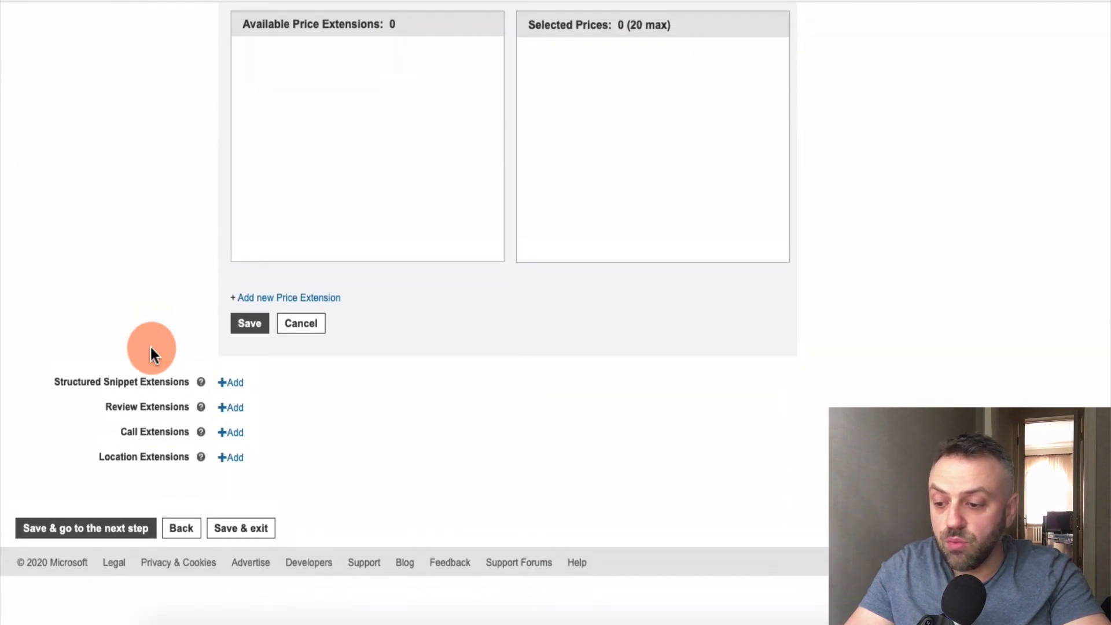
pyautogui.click(106, 584)
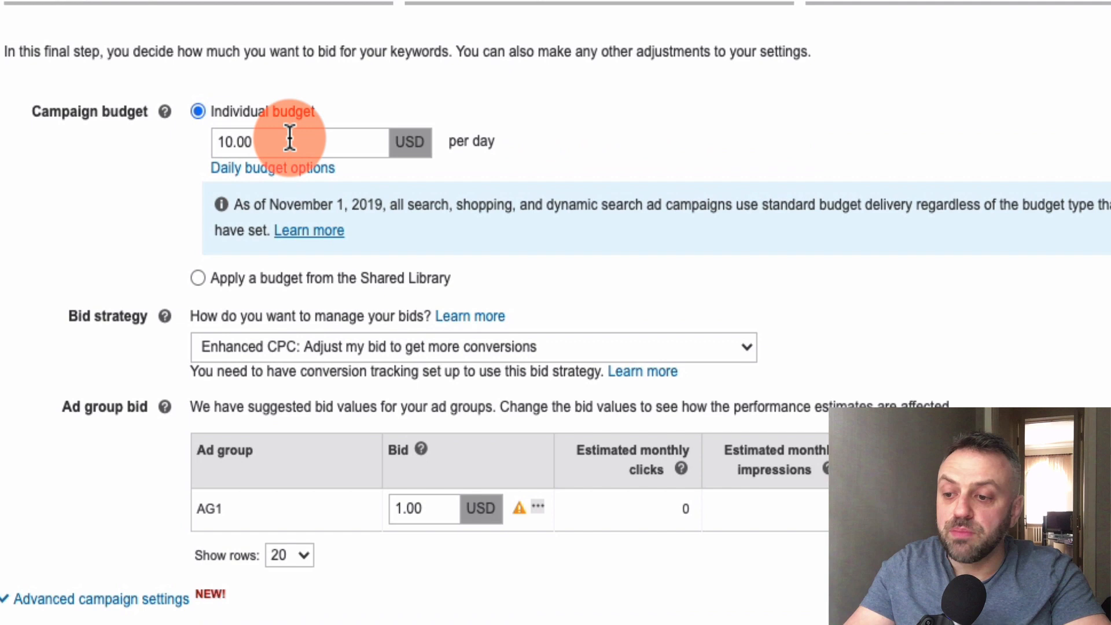
# Review the campaign's individual daily budget and open the bid of ad group AG1 for editing
pyautogui.click(290, 137)
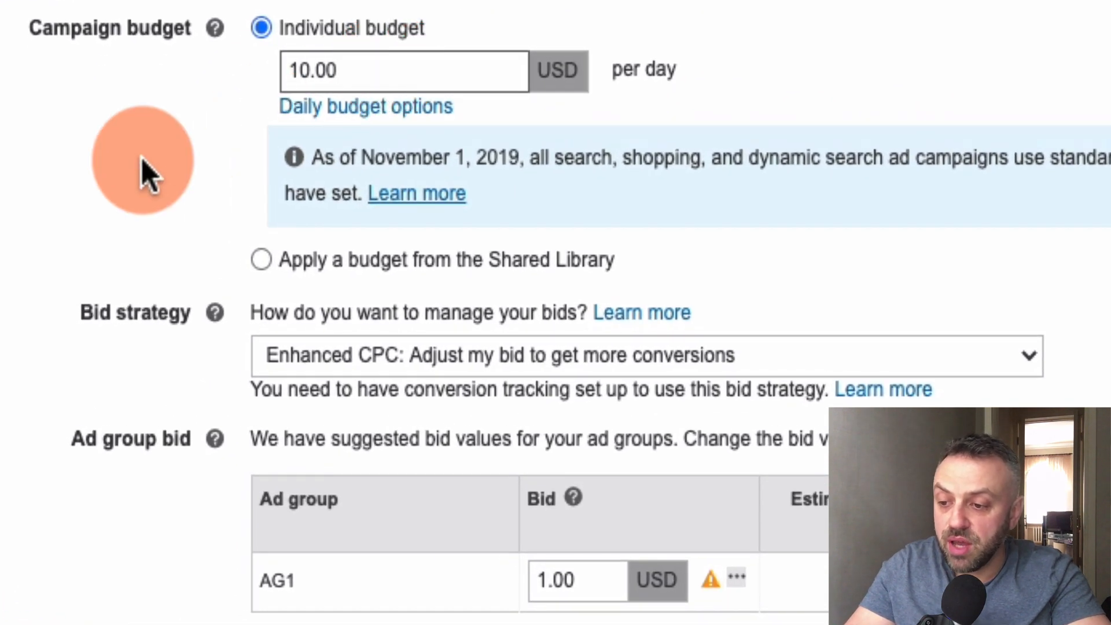
pyautogui.click(141, 158)
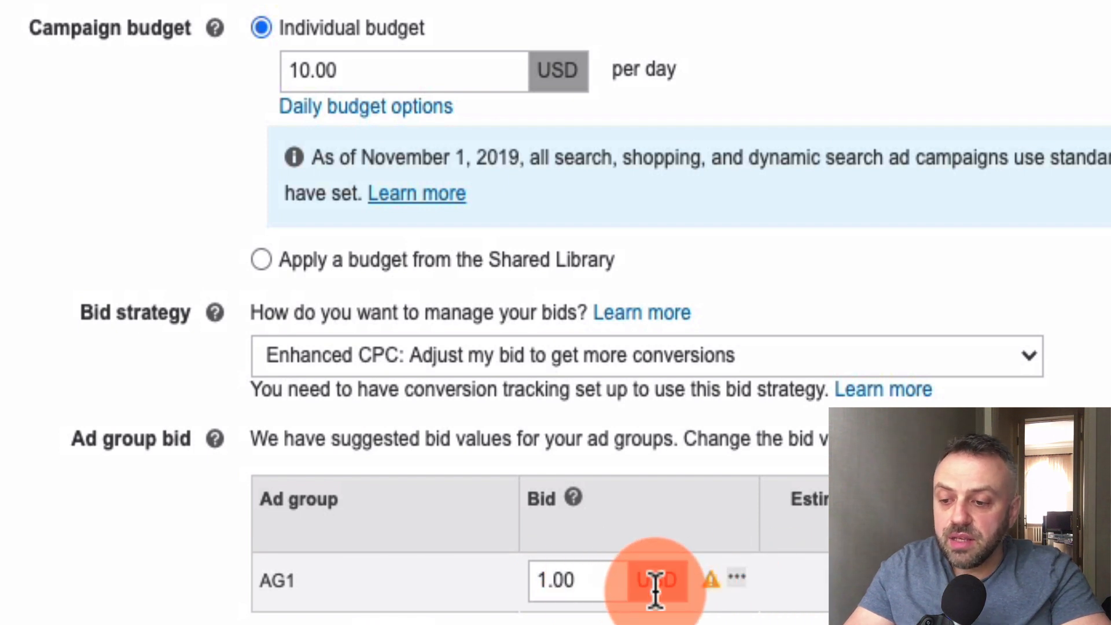
pyautogui.click(590, 582)
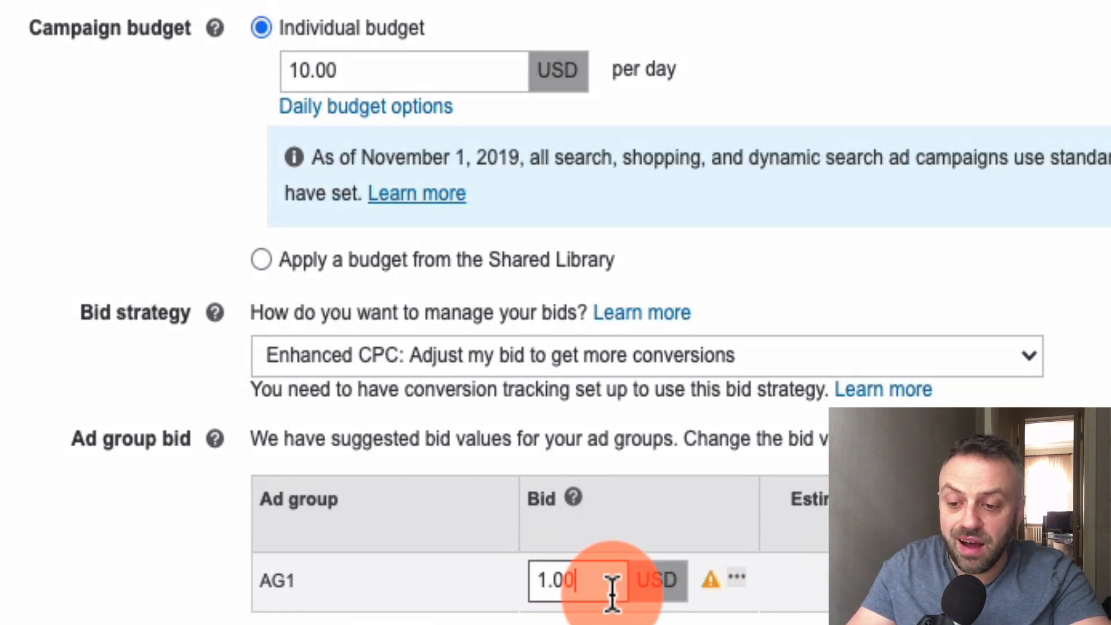